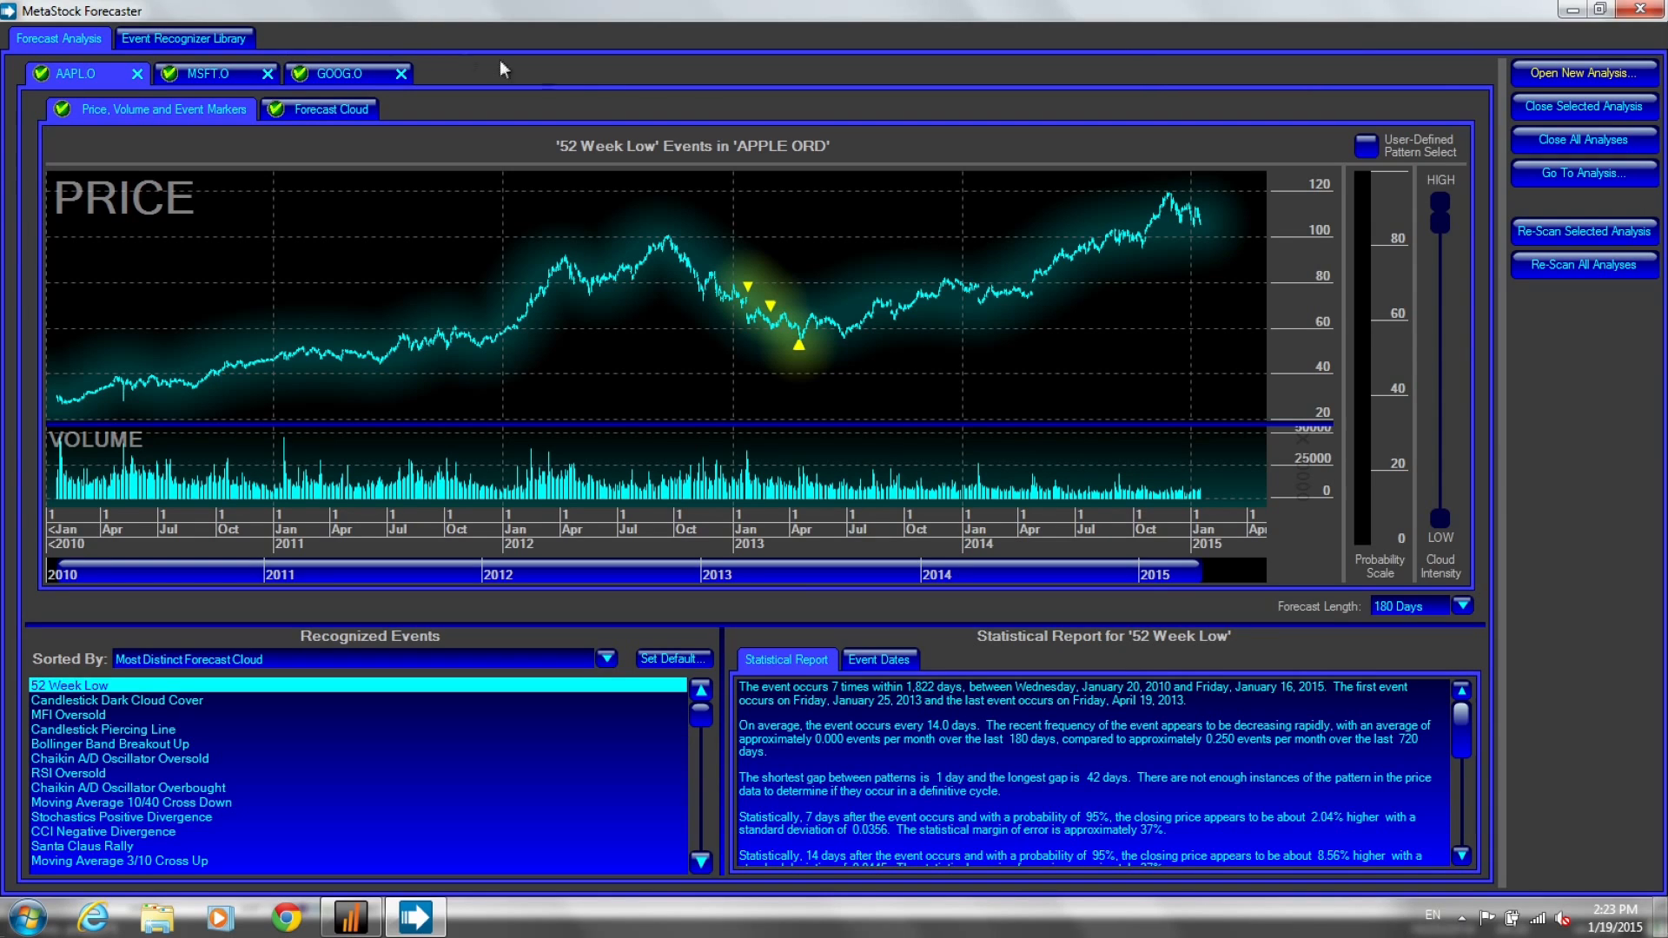
Turn on User-Defined Pattern Select and capture Apple's price rise in the first half of February 2014 as a user-defined pattern
left_click(1366, 145)
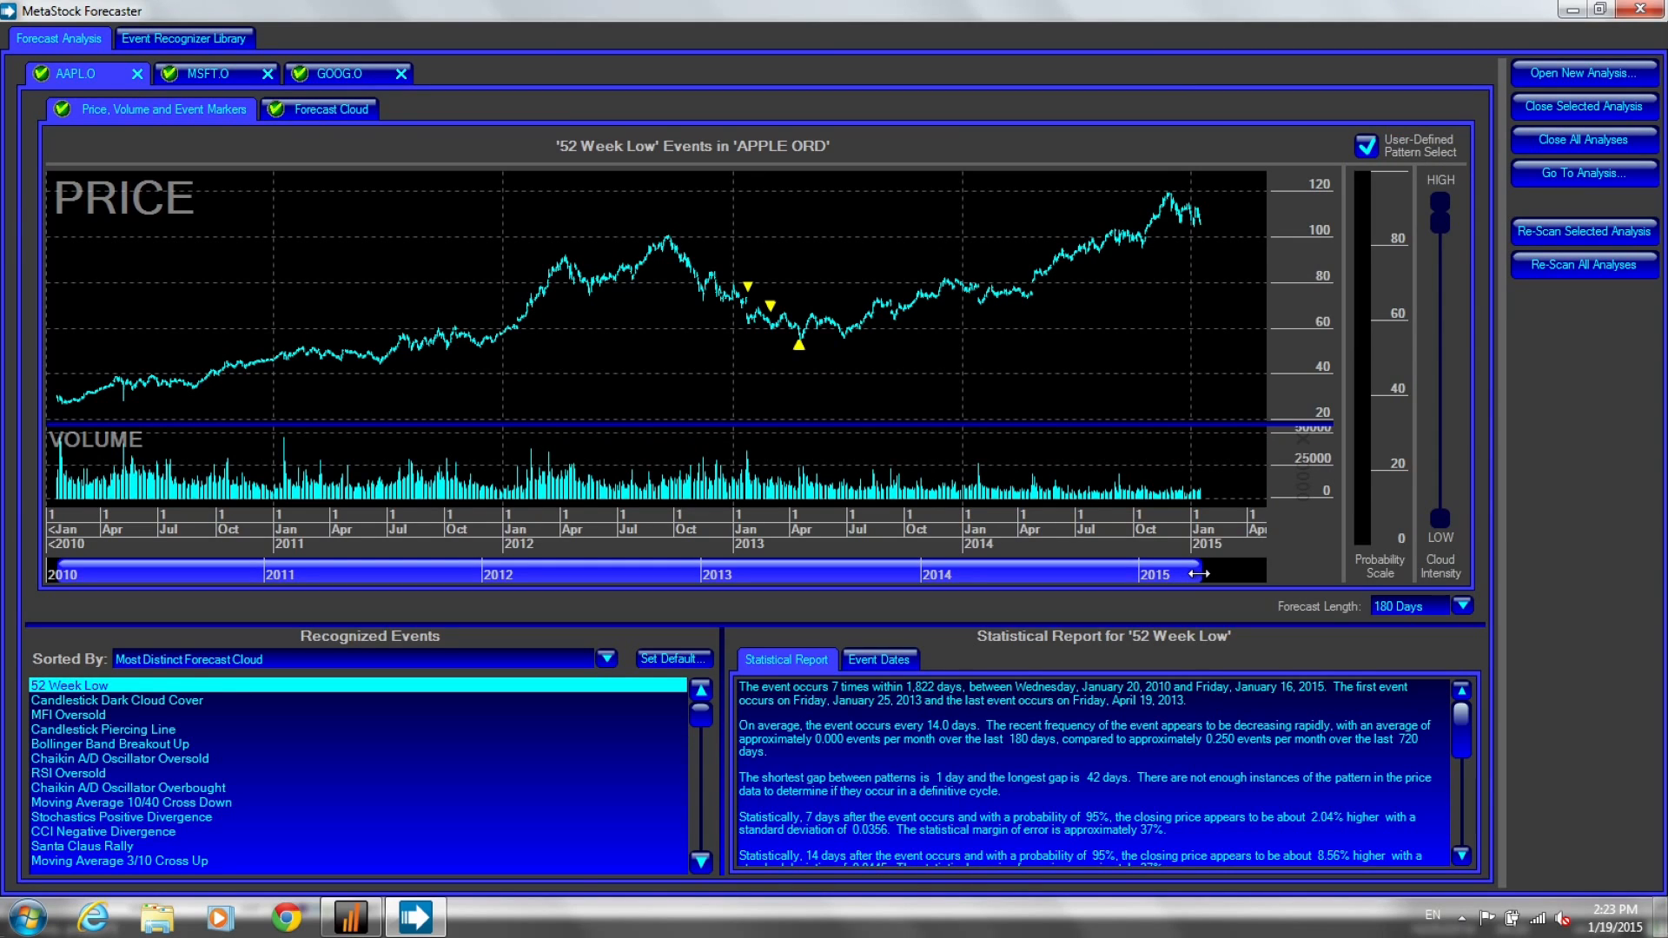
left_click_drag(1198, 574, 749, 573)
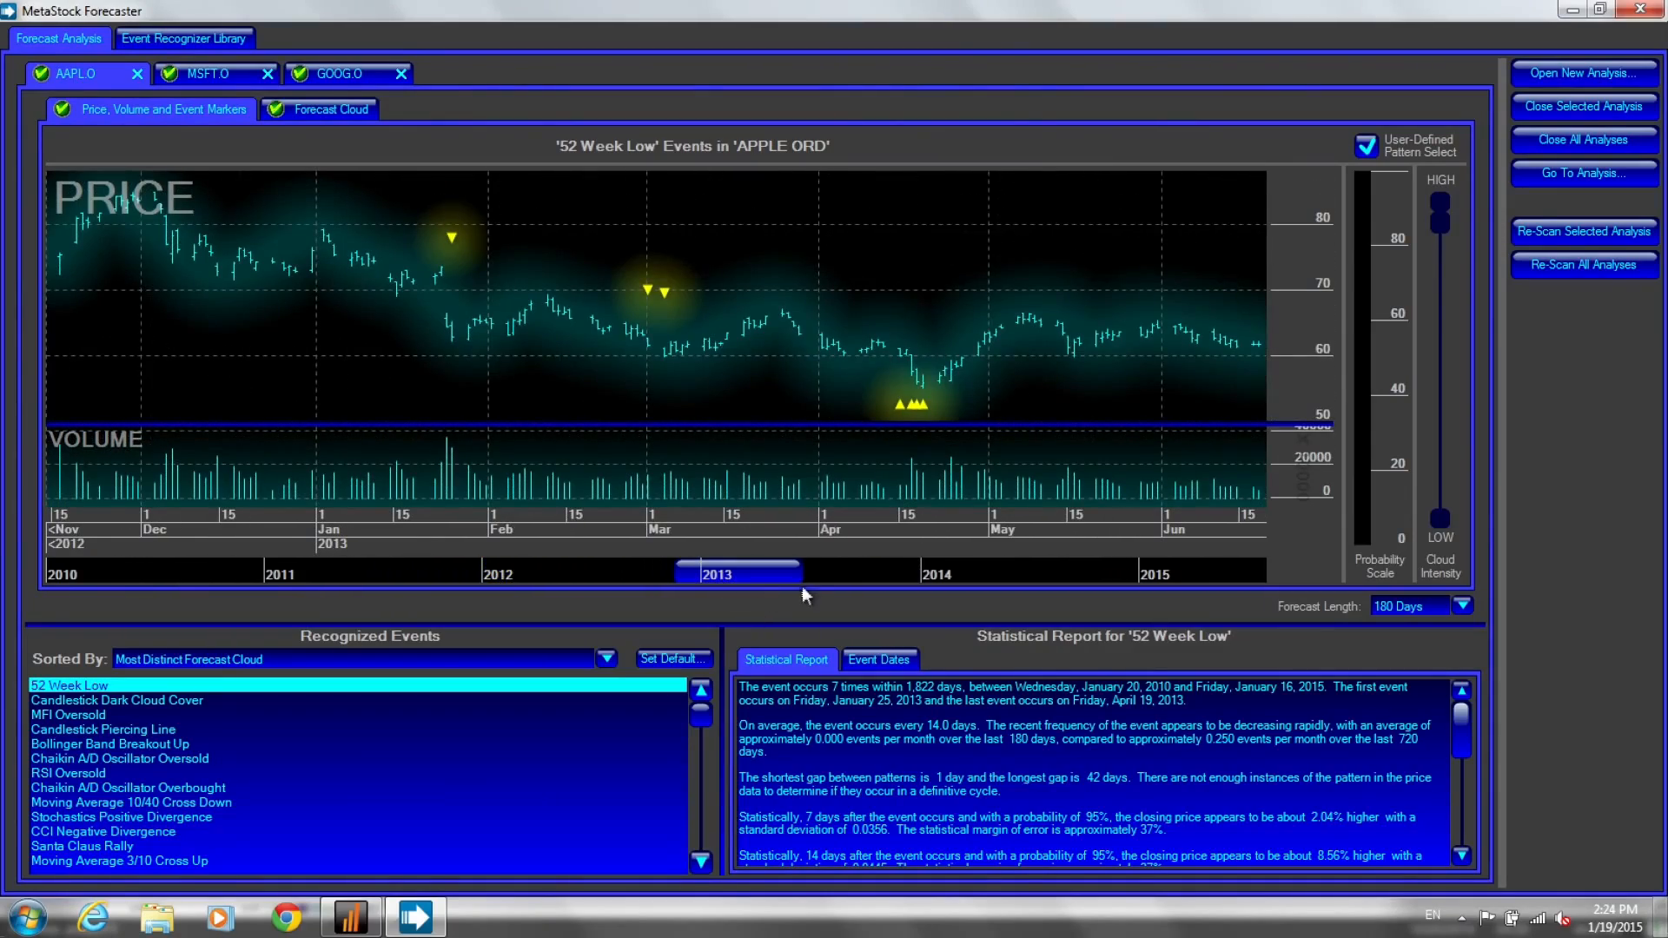
left_click_drag(788, 574, 984, 593)
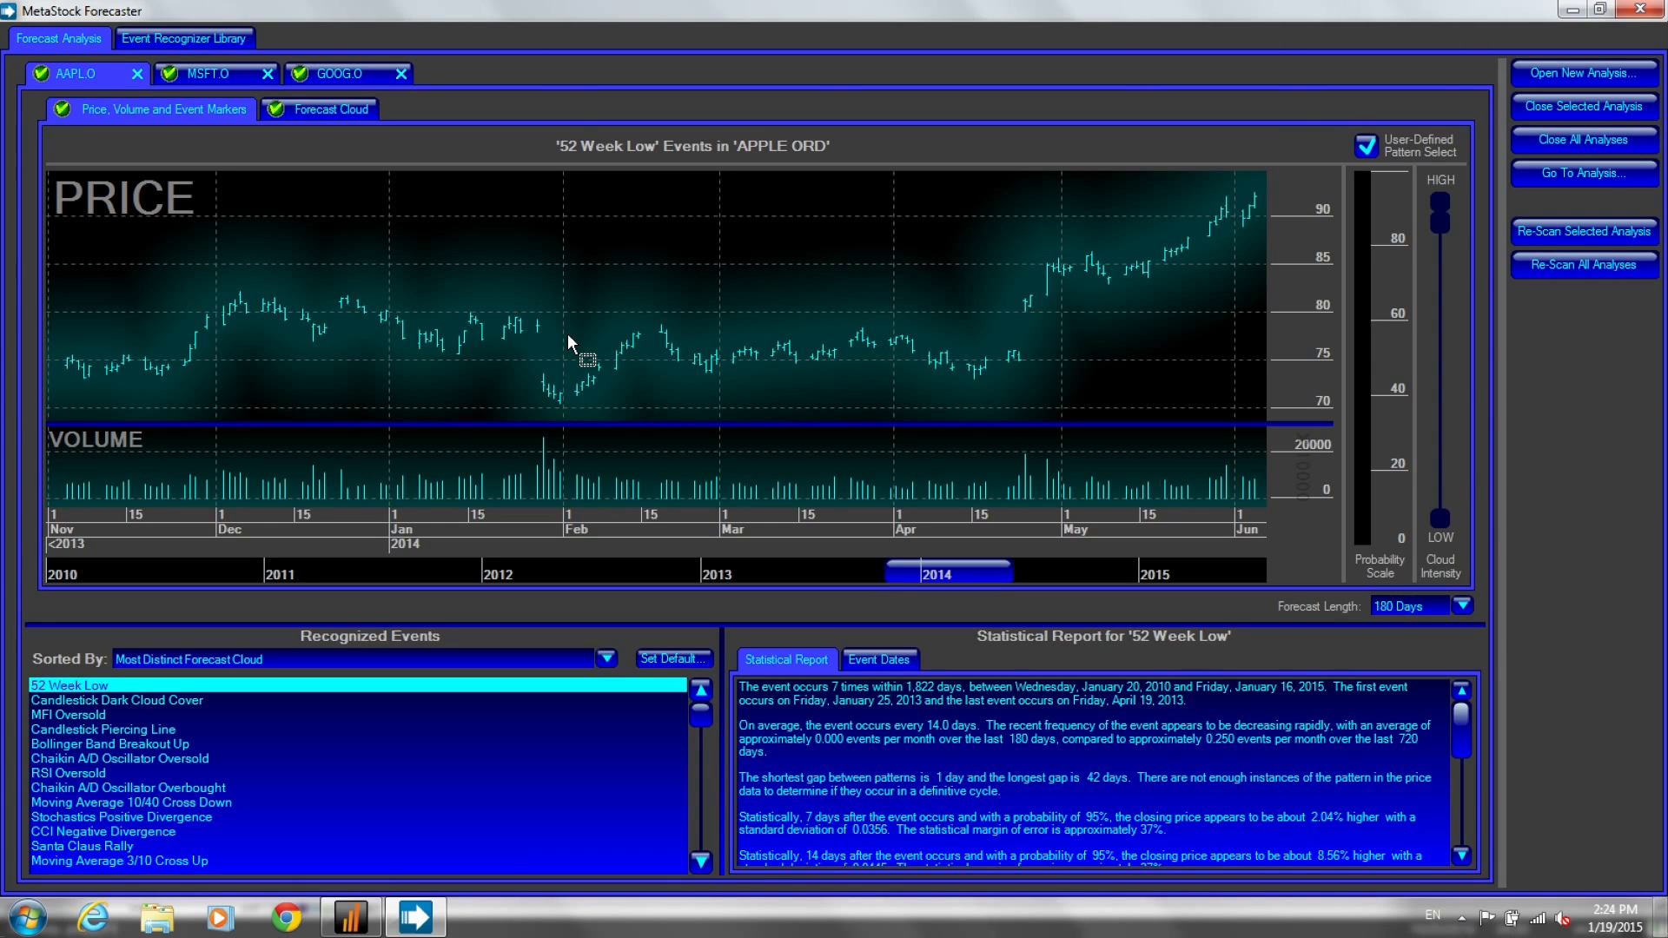
left_click_drag(635, 372, 670, 327)
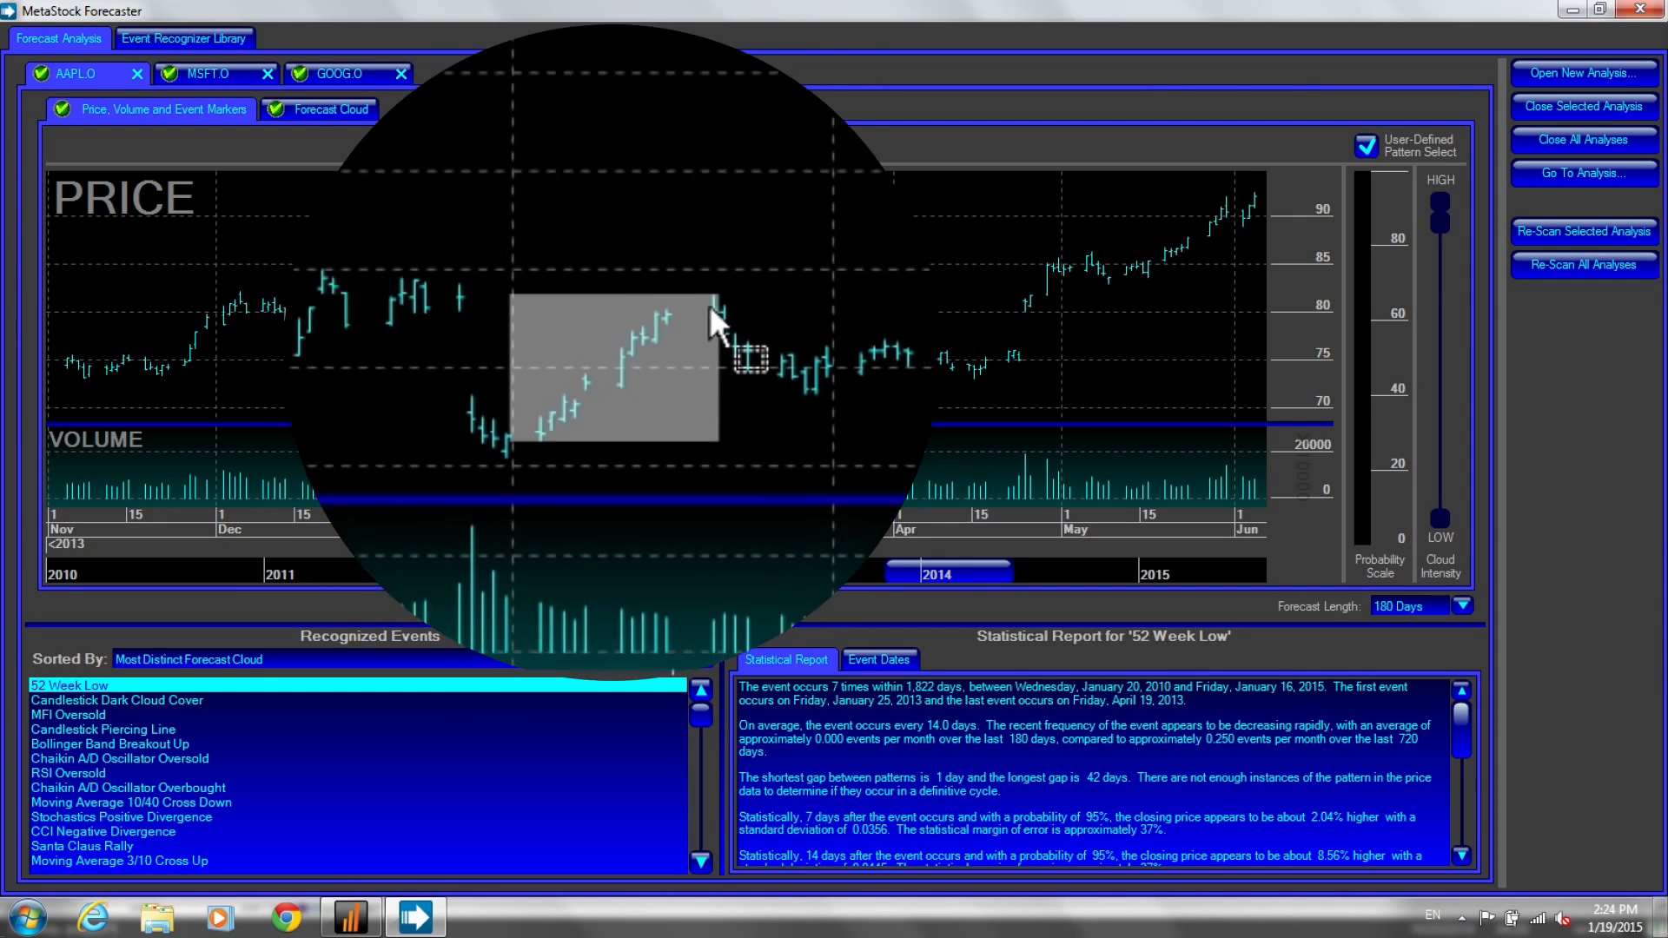
left_click_drag(661, 330, 661, 330)
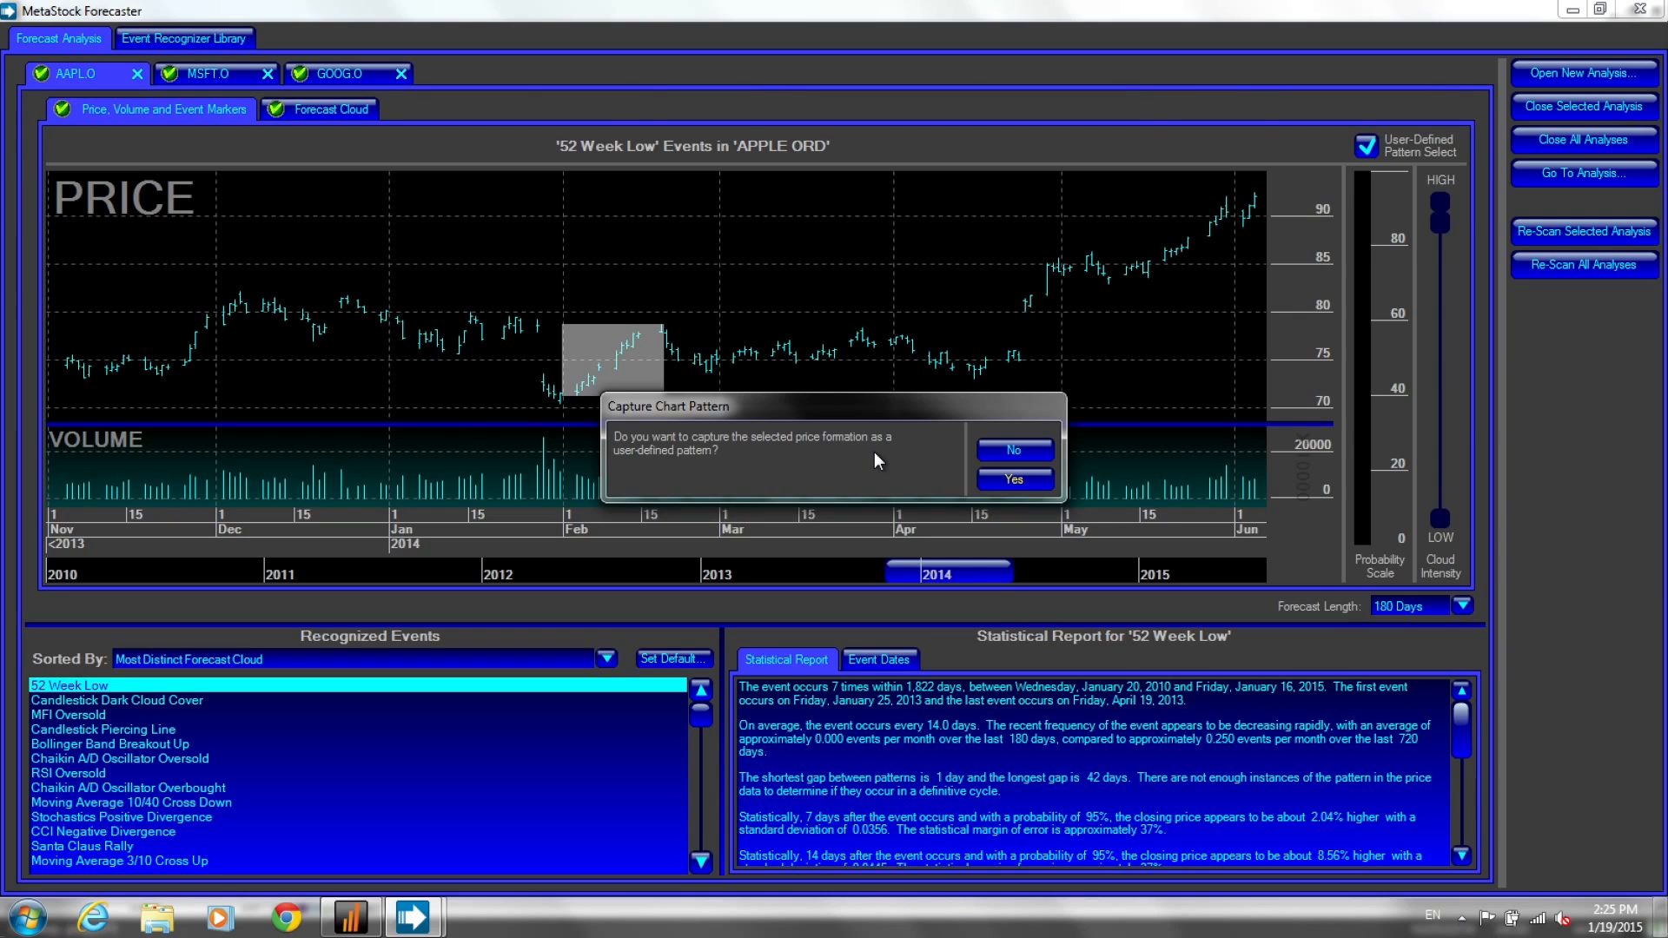
left_click(1015, 480)
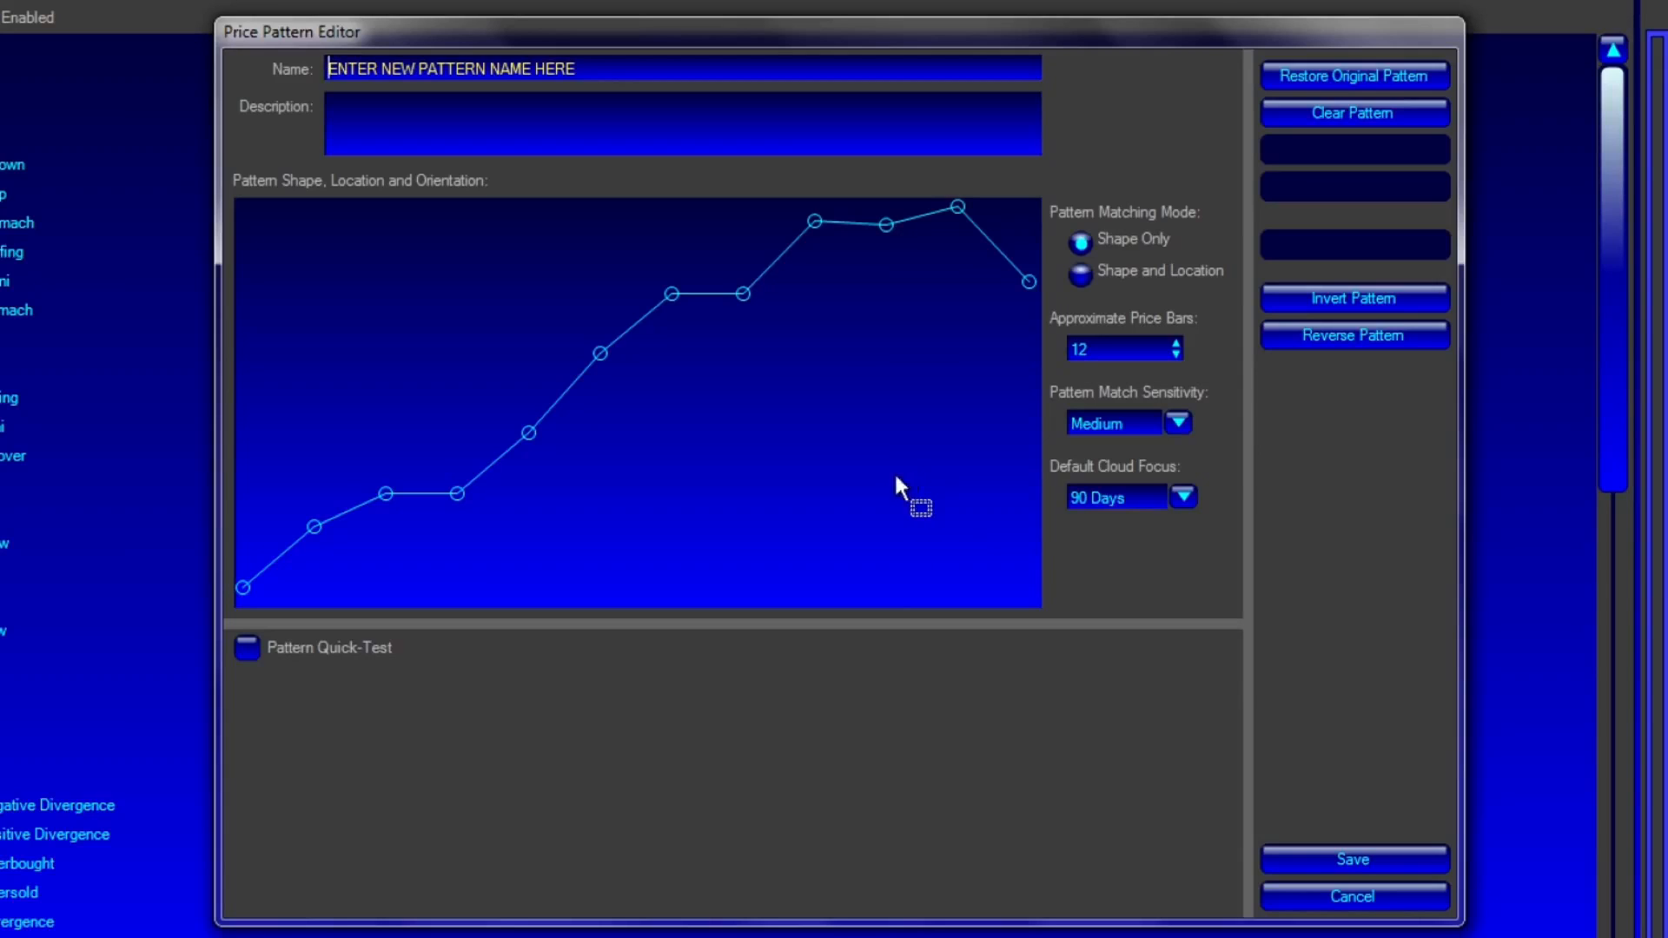
Name the captured pattern MY PATTERN and give it the description APPLE
left_click_drag(611, 69, 309, 69)
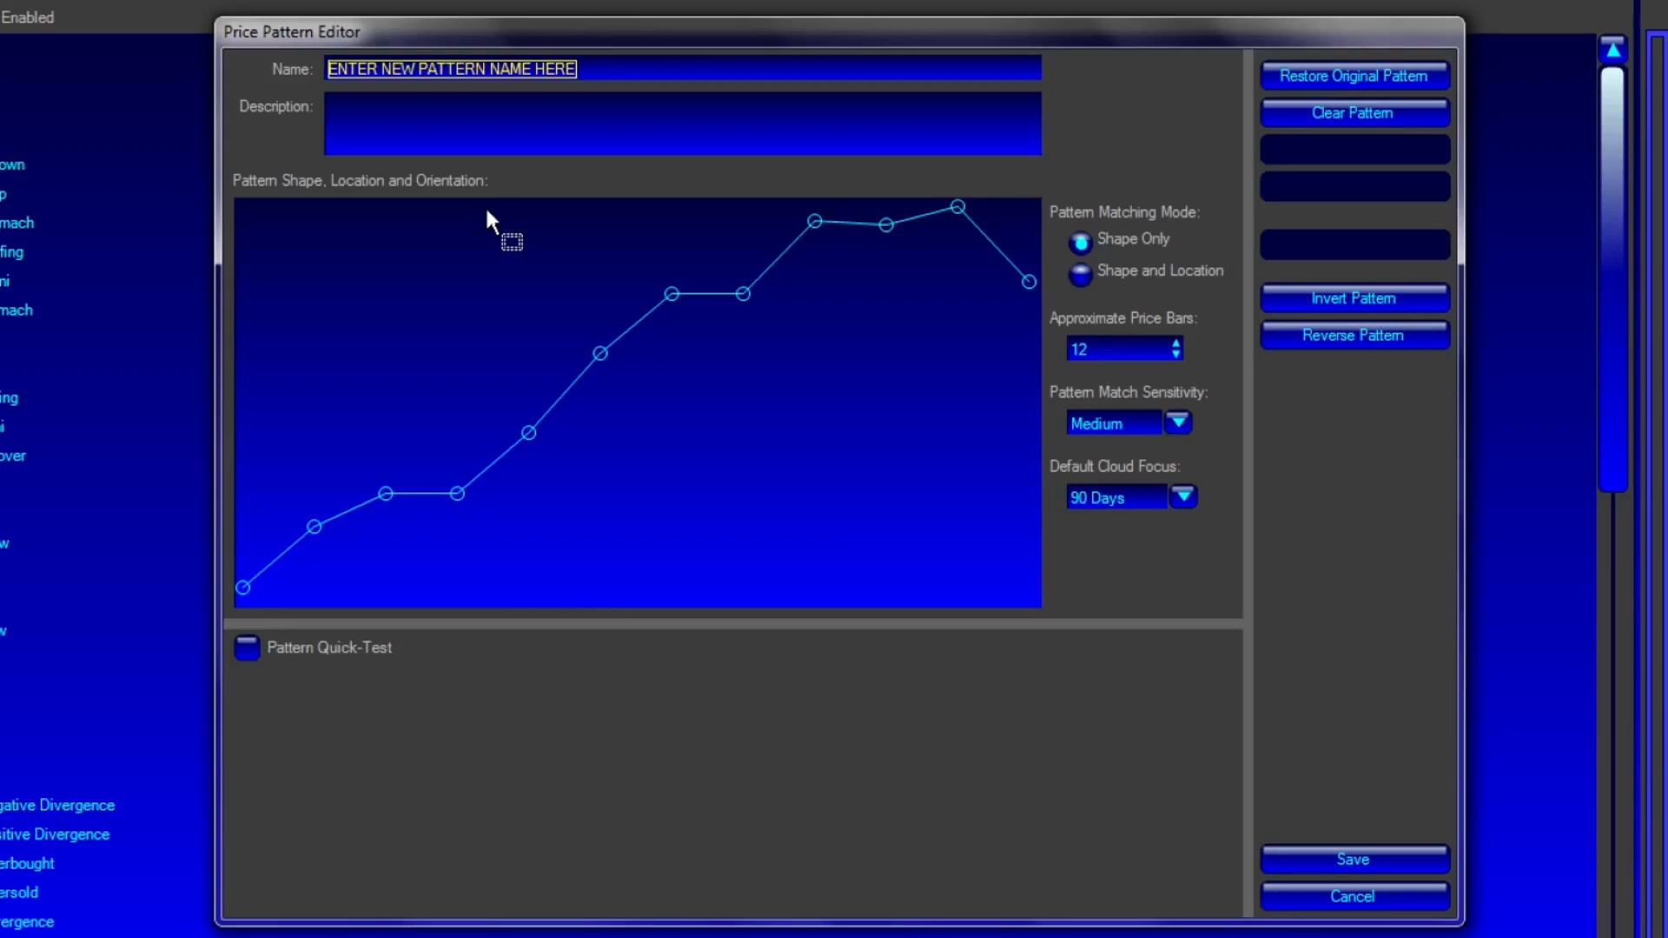
type("MY PATTER")
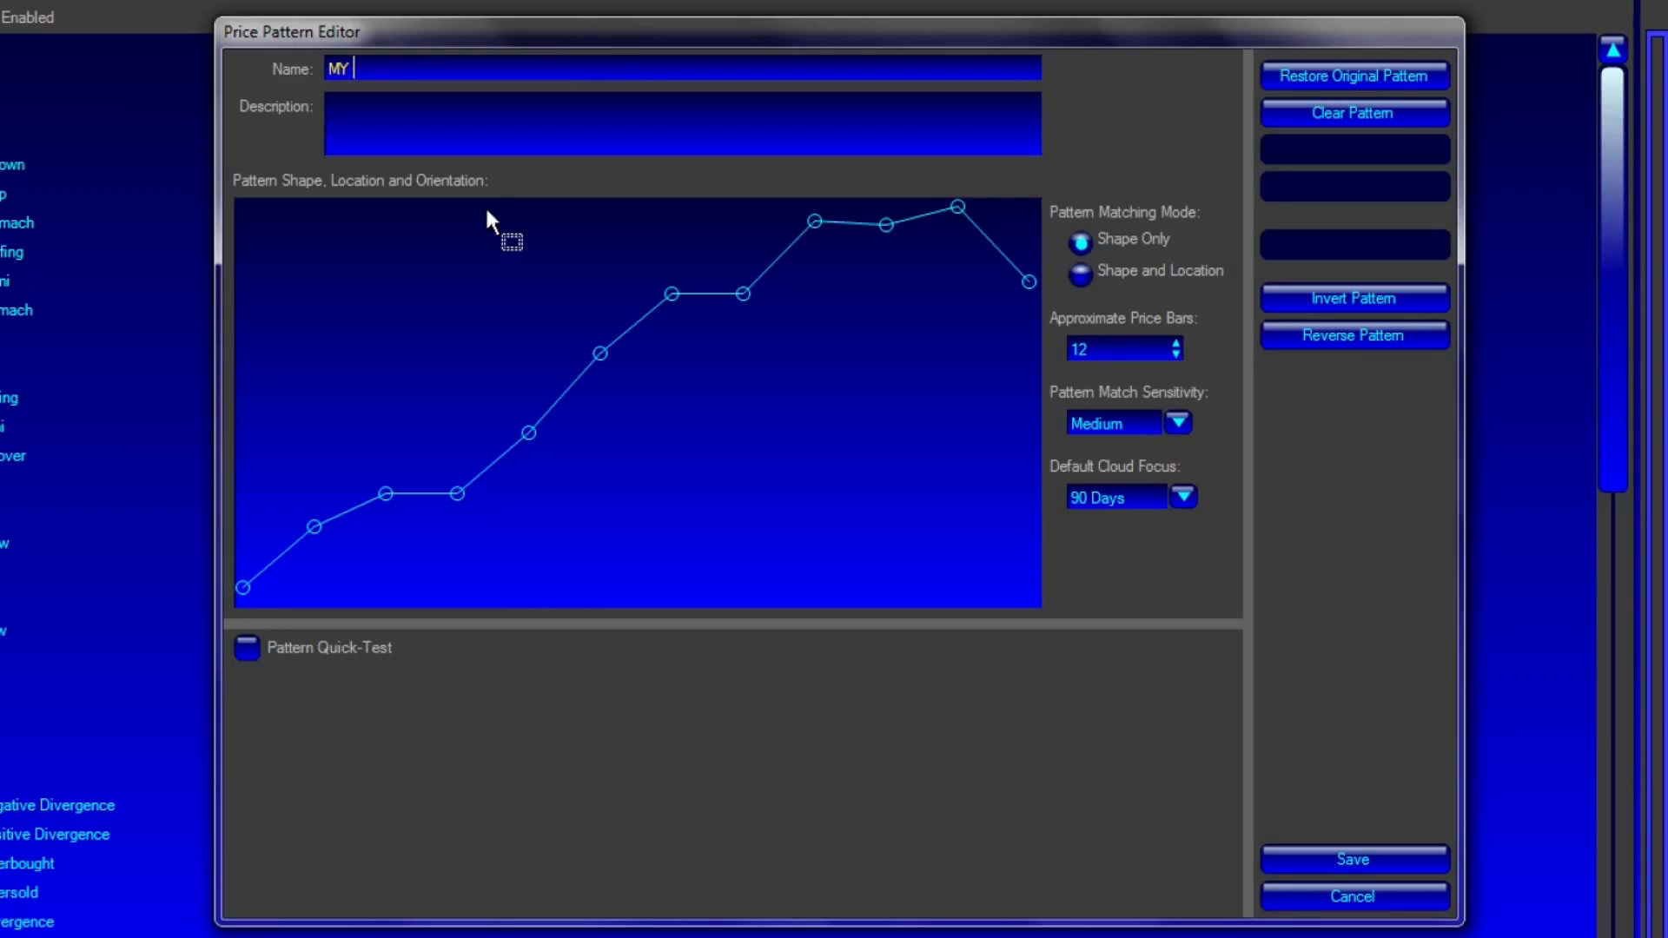
type("N")
left_click(439, 118)
type("APPLE")
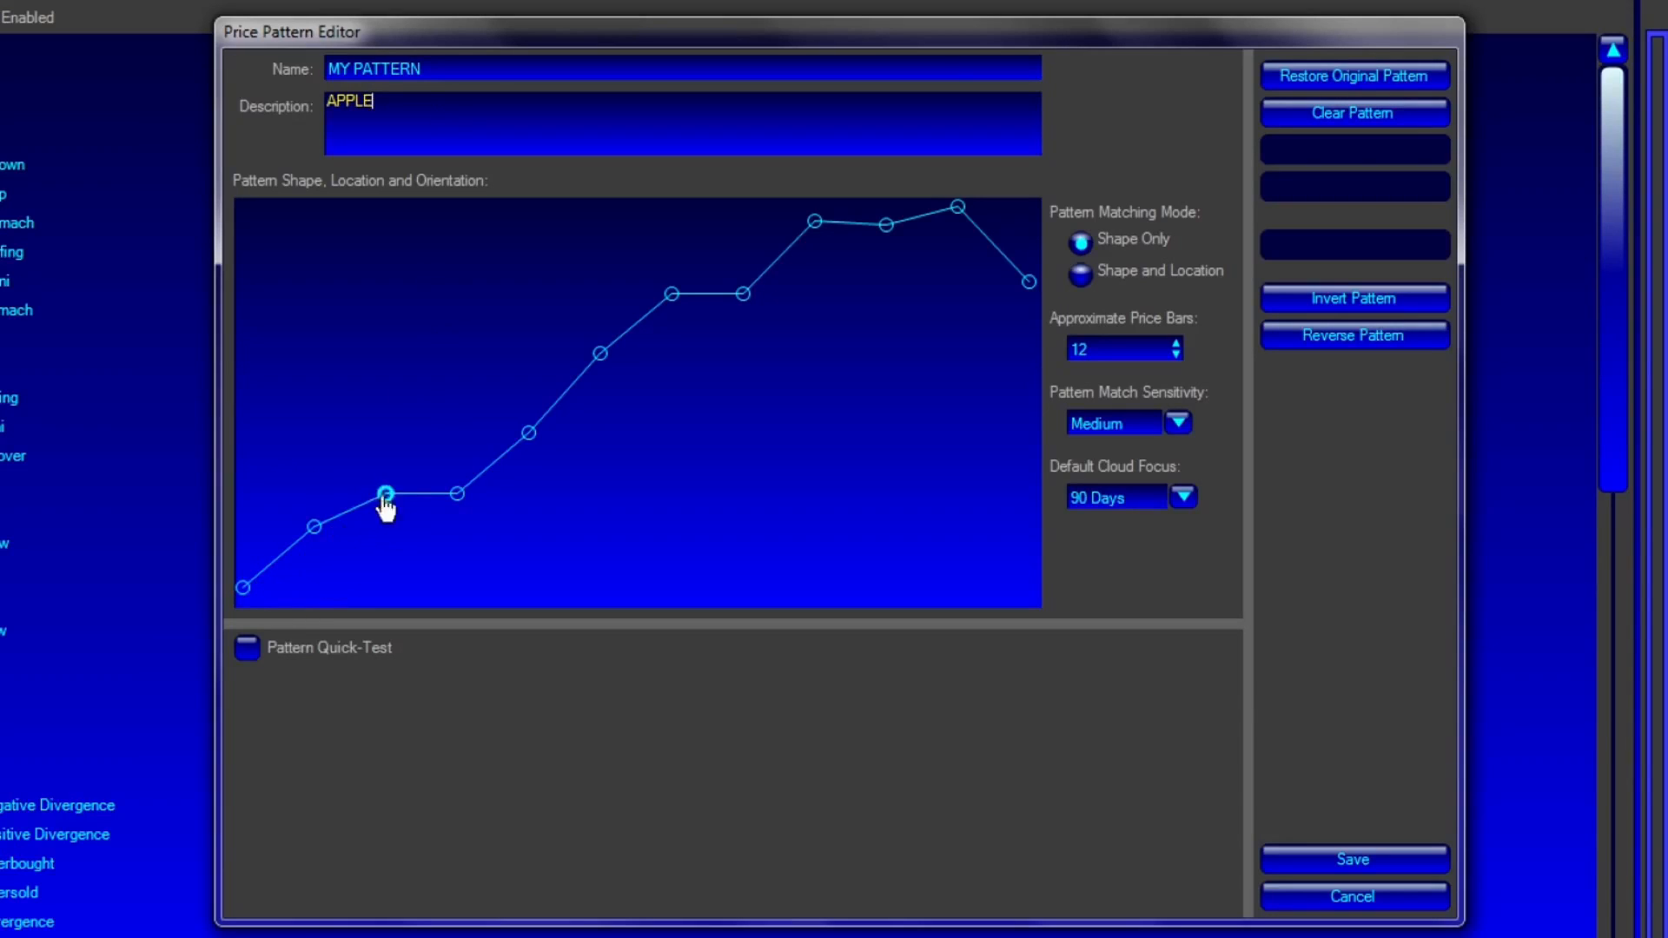
Try raising the middle waypoints of the pattern, and restore the original pattern
left_click_drag(457, 493, 604, 313)
left_click_drag(741, 295, 744, 253)
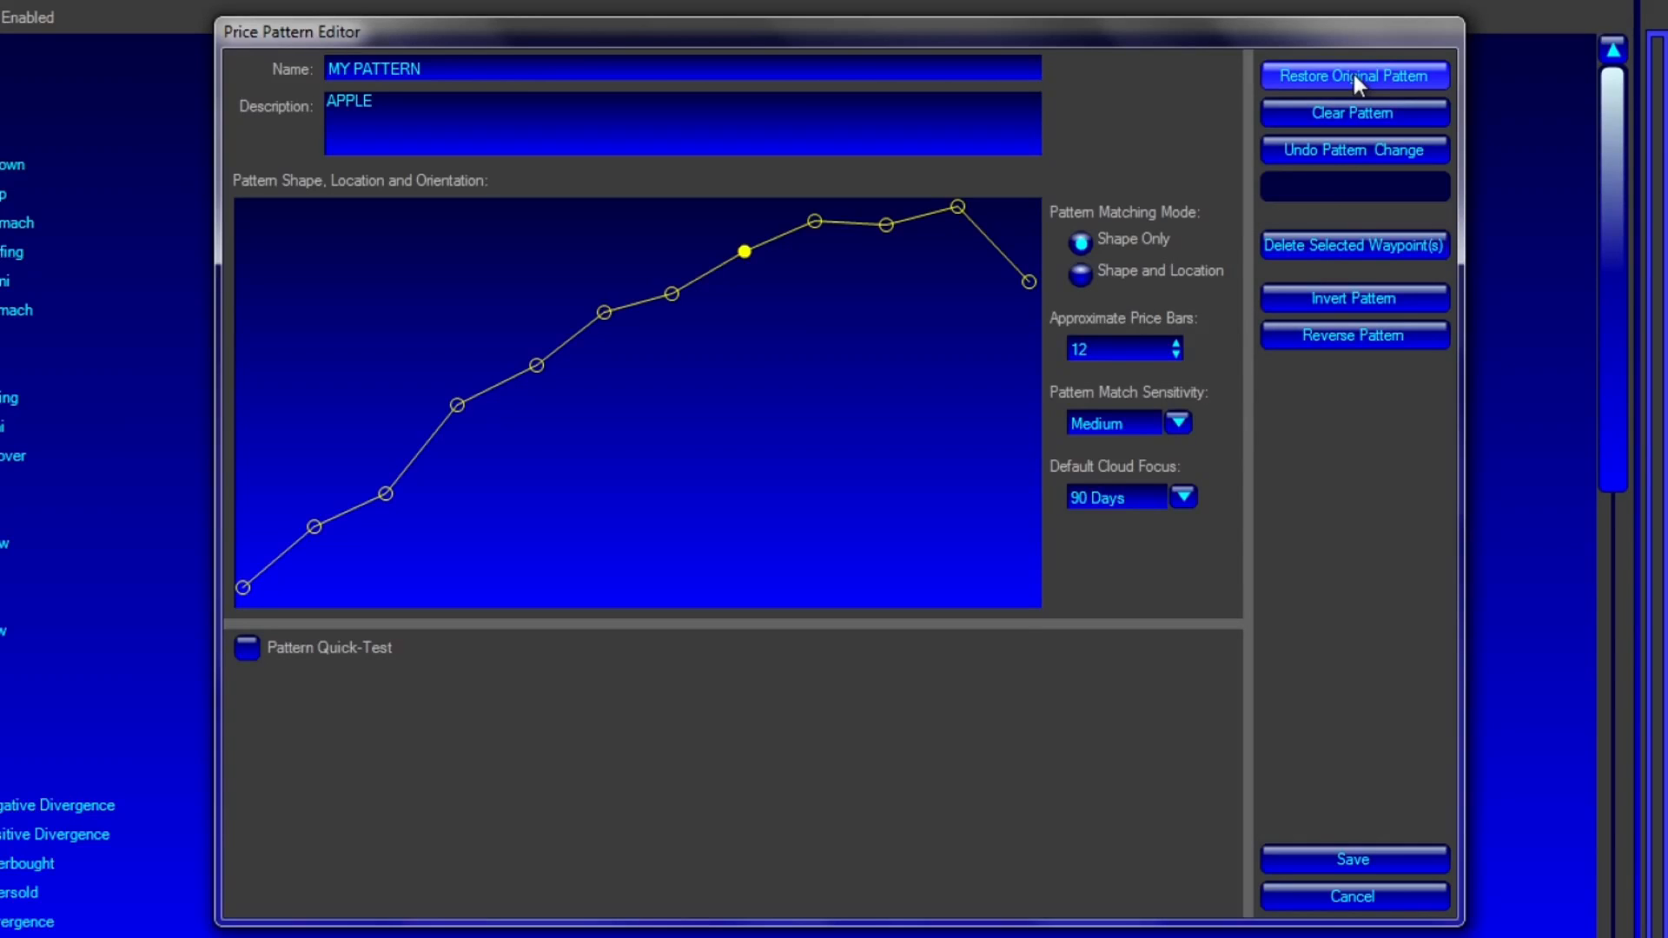
left_click(1419, 77)
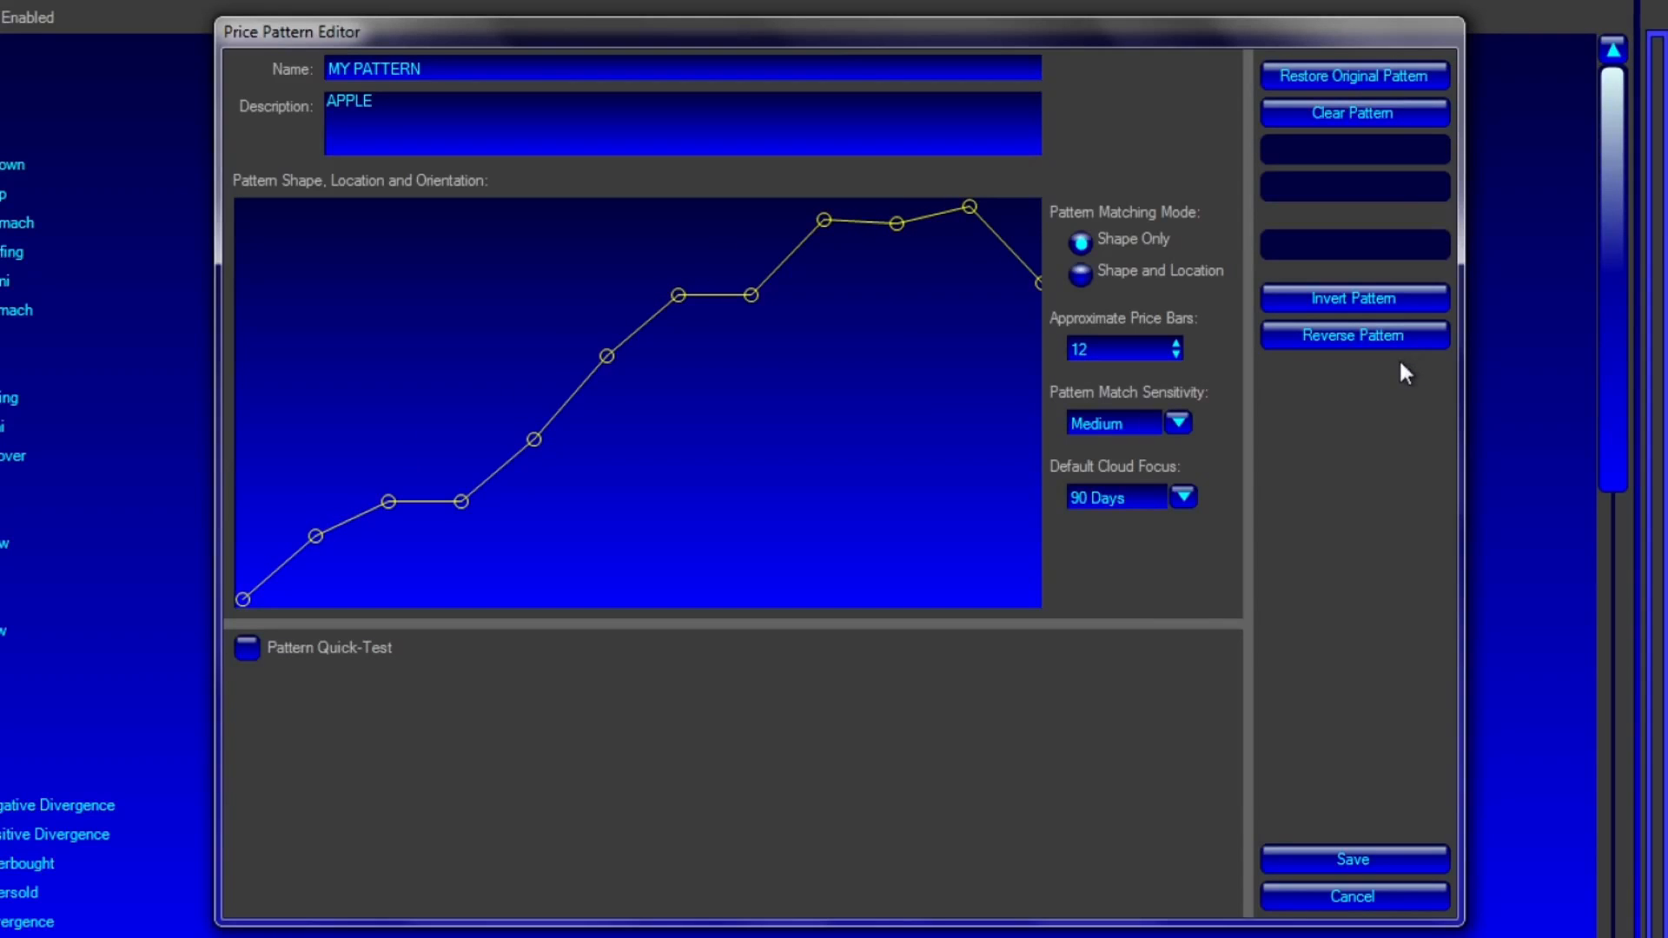
Try inverting the pattern and inverting it back, and do the same with reversing it
left_click(1376, 304)
left_click(1376, 304)
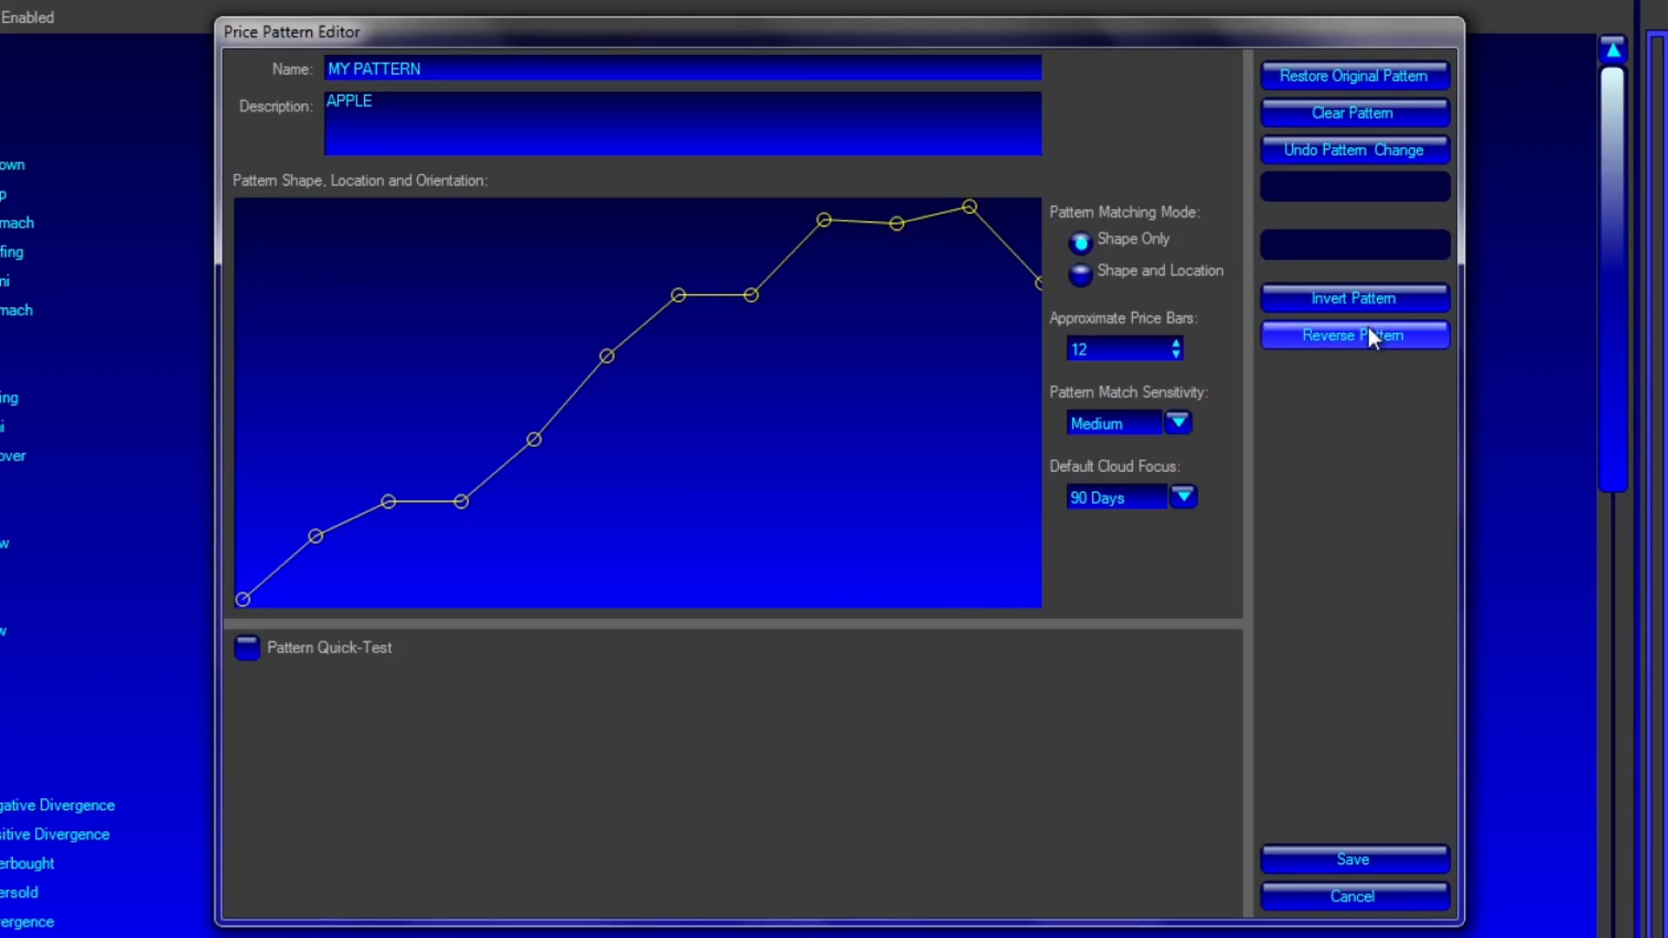
left_click(1368, 336)
left_click(1368, 335)
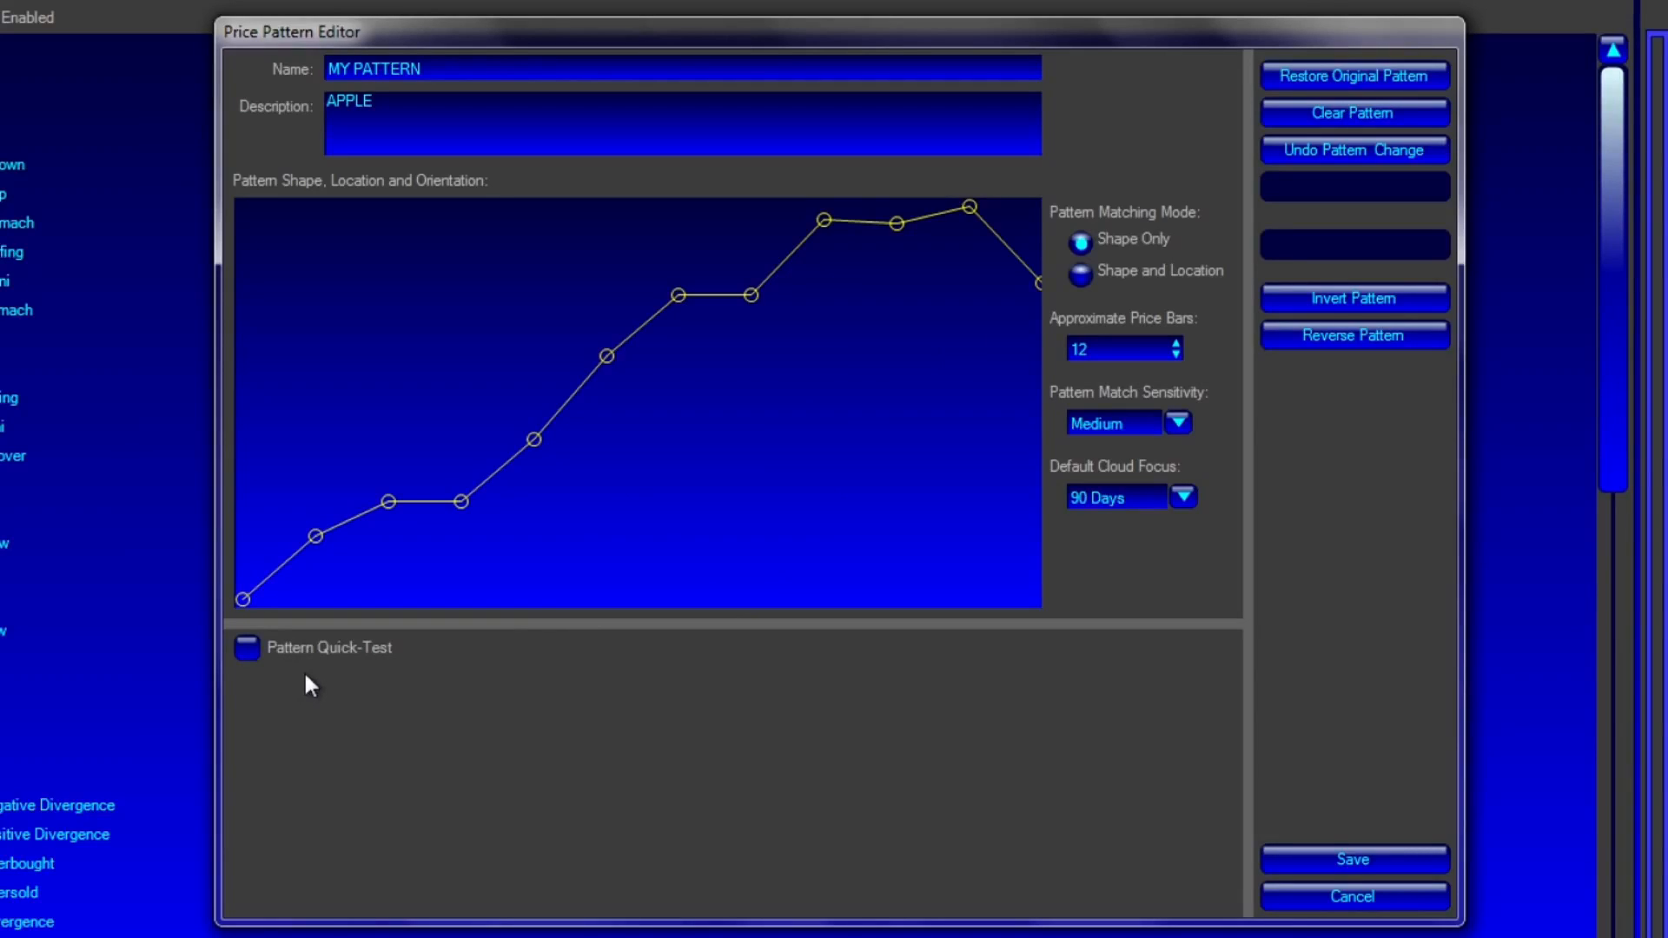
Turn on Pattern Quick-Test and compare the pattern with MICROSOFT ORD prices from 8/5/2014 to 8/20/2014
left_click(248, 651)
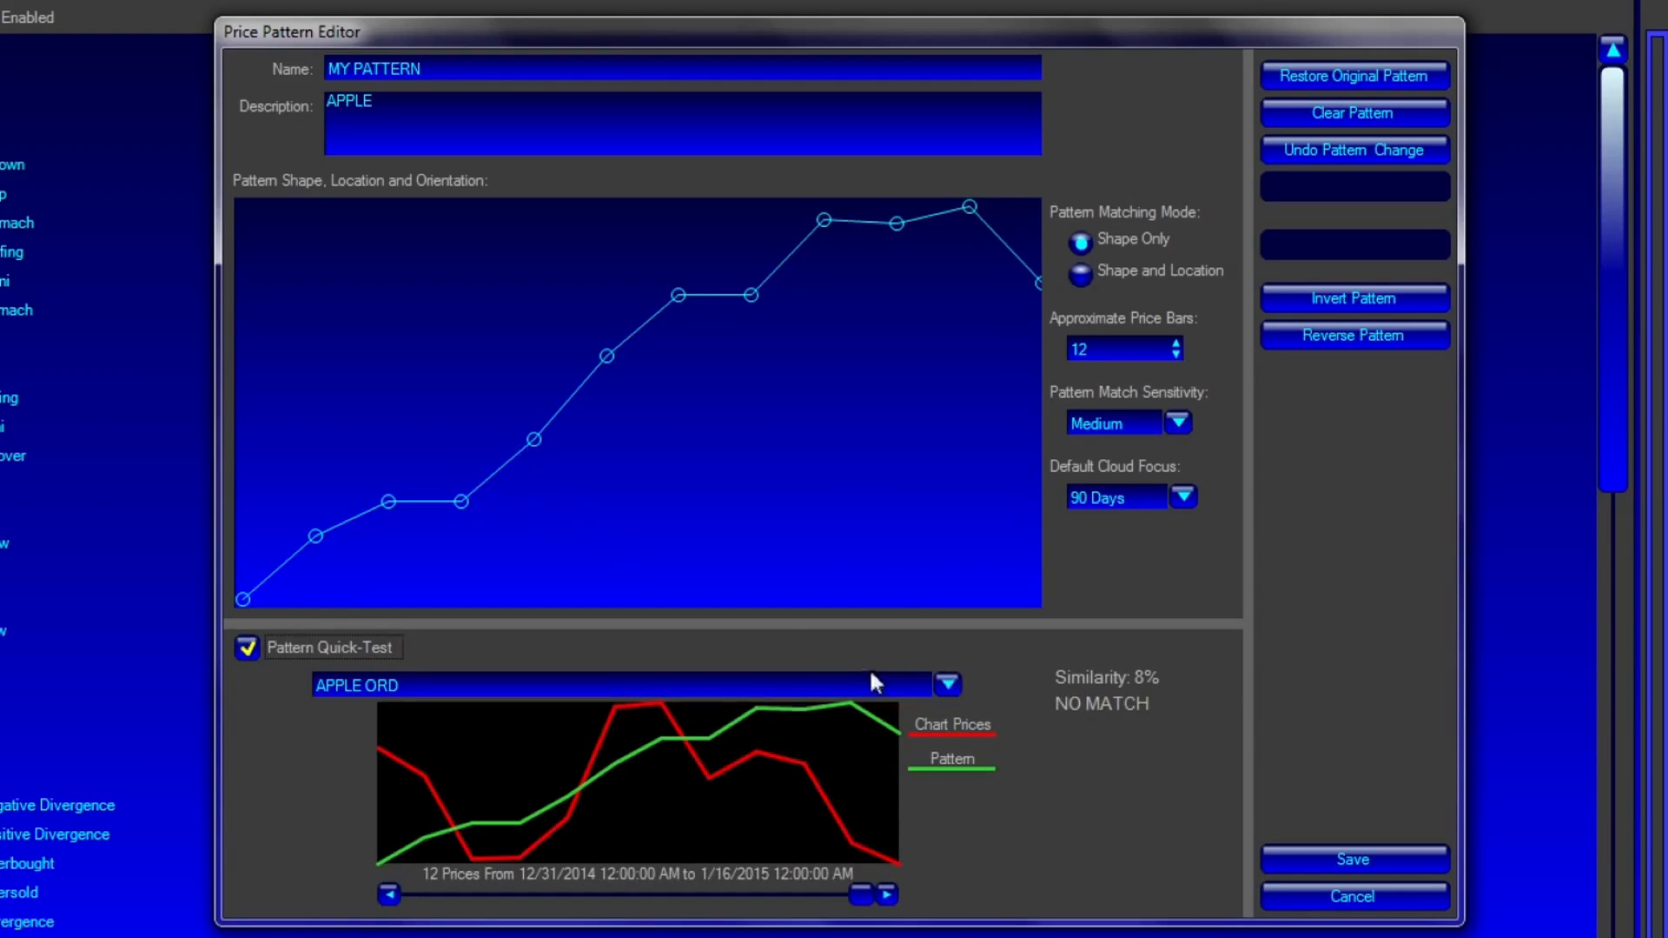
left_click(948, 684)
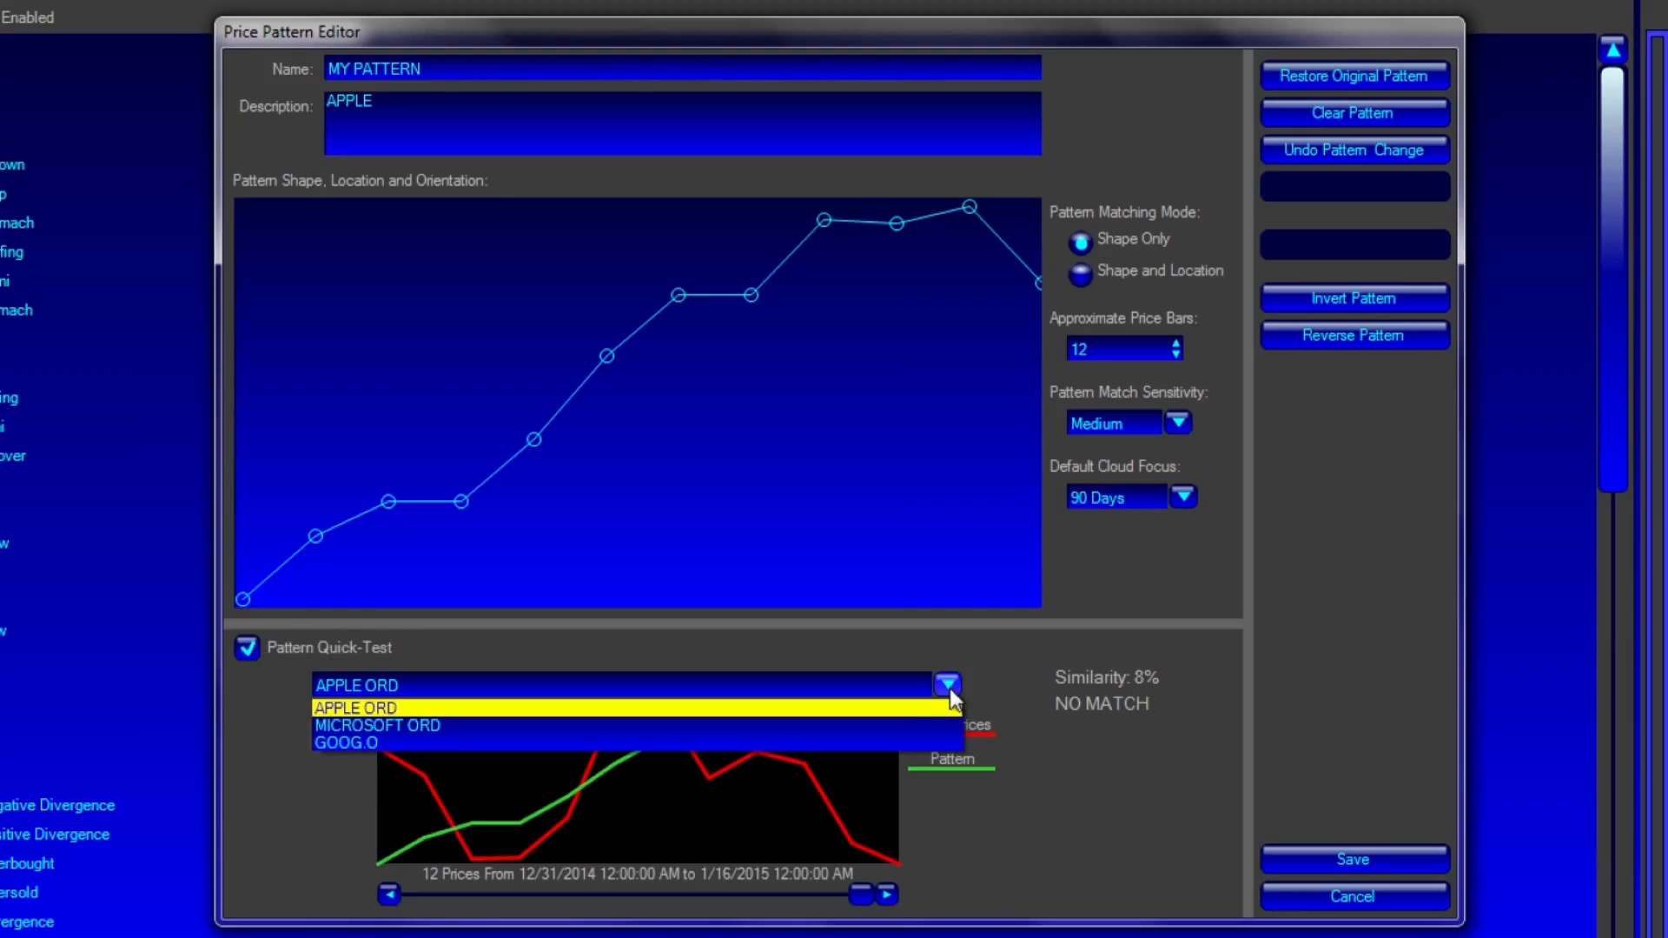
left_click(897, 728)
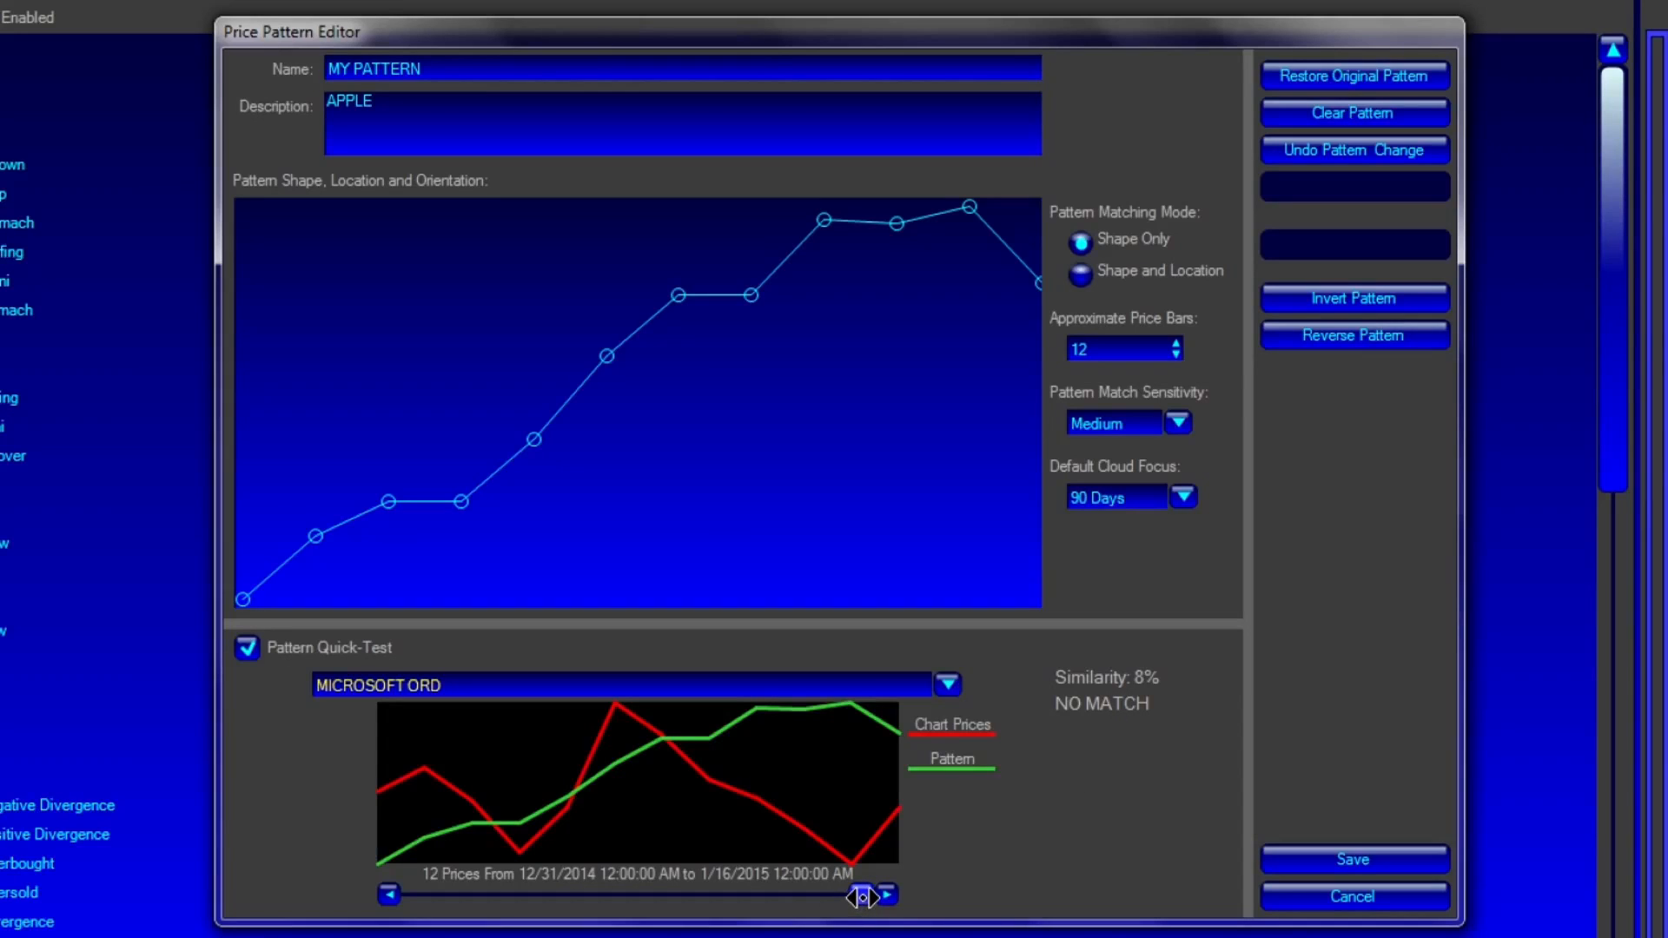
left_click_drag(862, 897, 827, 897)
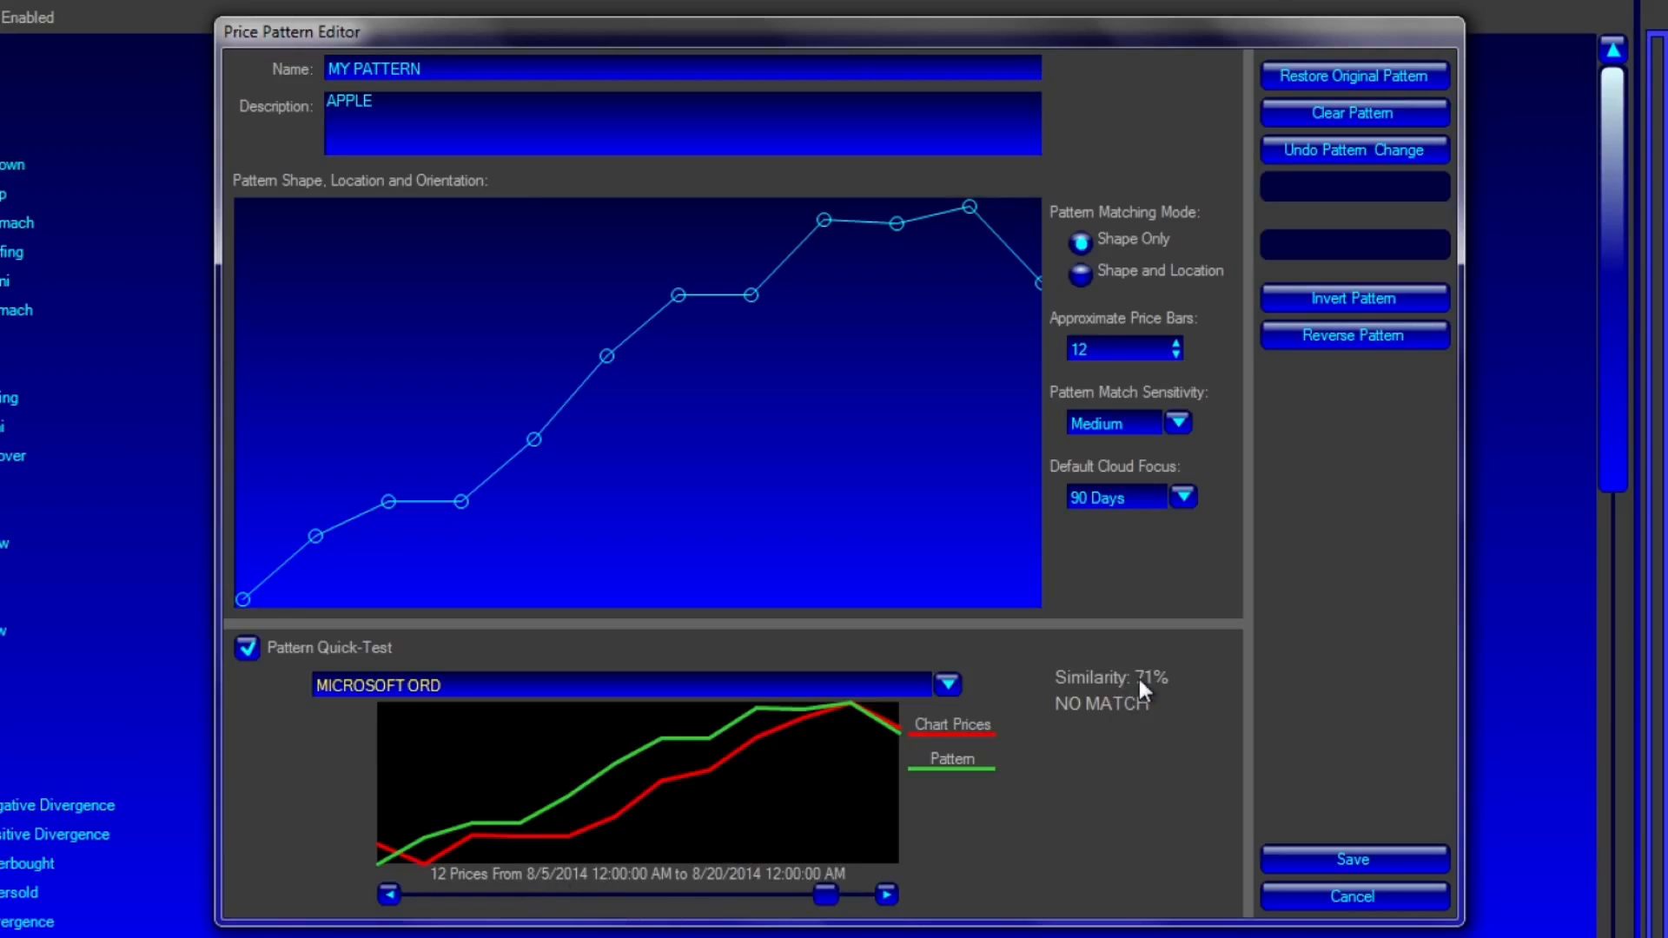
Quick-test the pattern against GOOG.O prices from 12/15/2014 to 12/31/2014
left_click(948, 684)
left_click(860, 740)
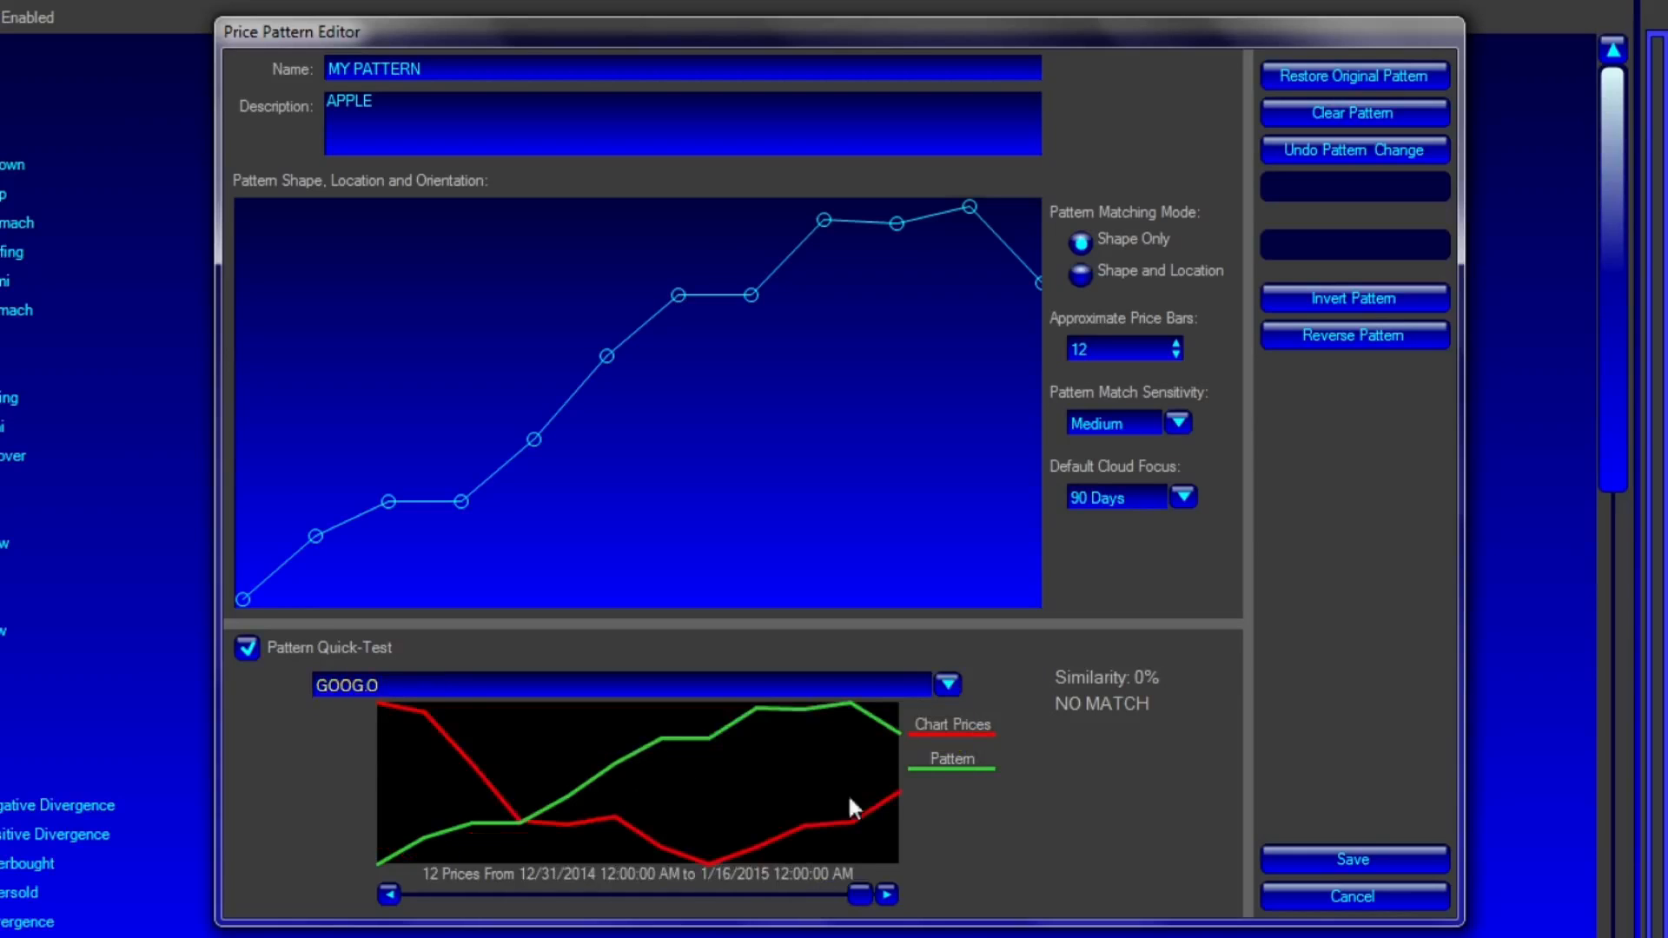
left_click_drag(855, 890, 837, 893)
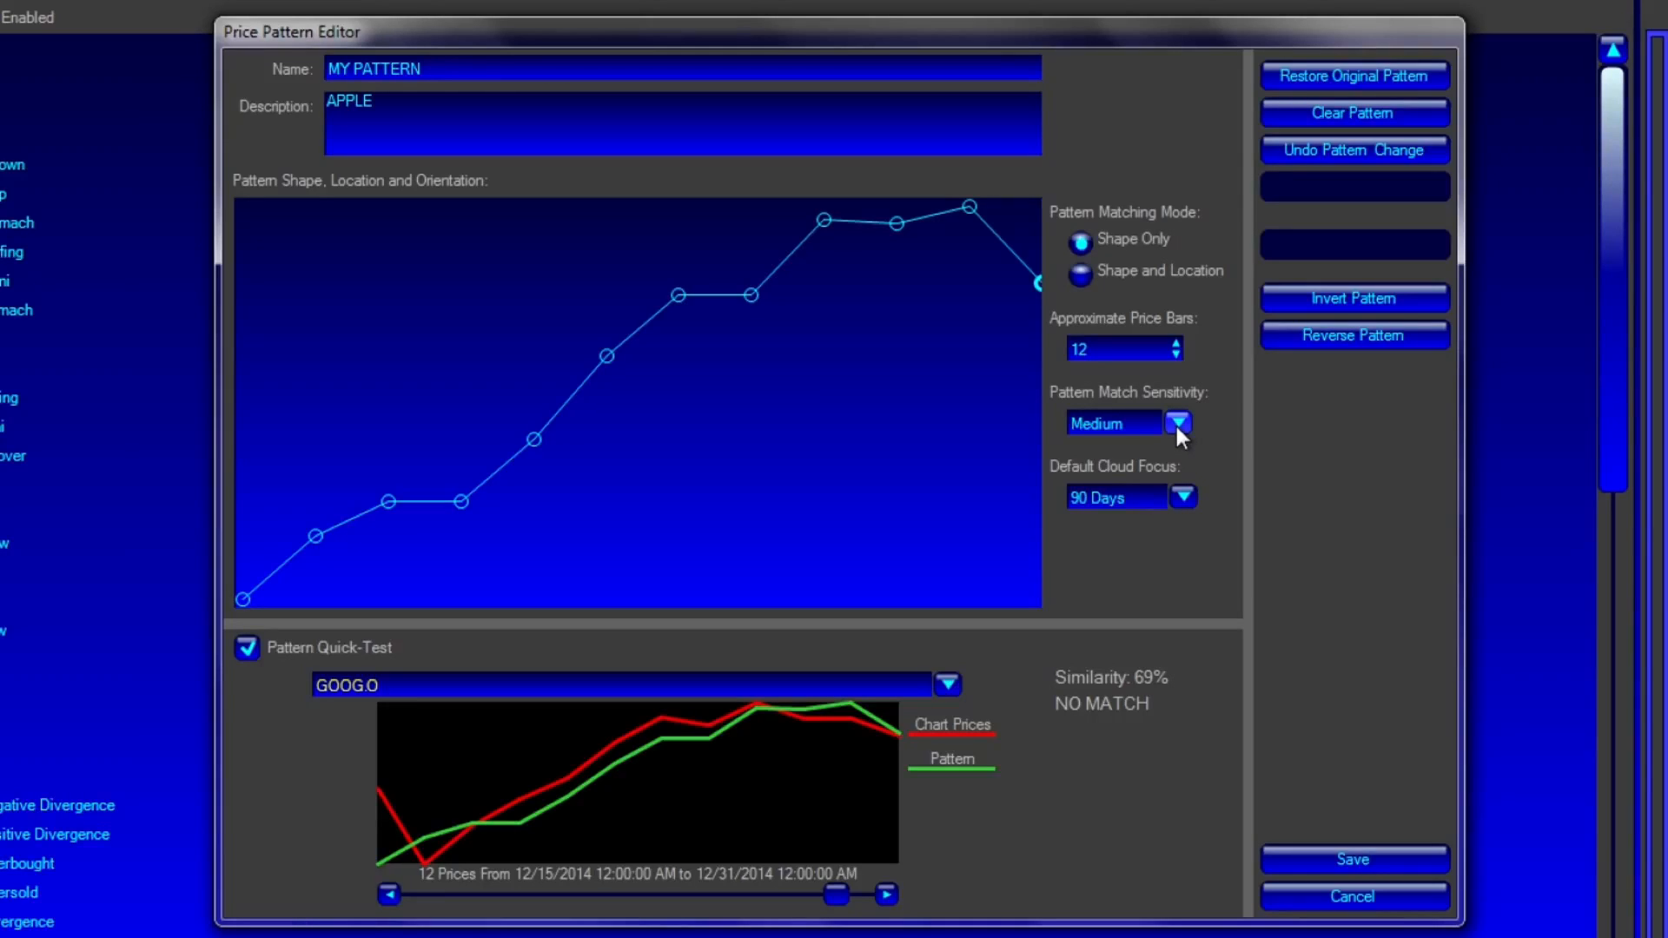
Set the pattern's Default Cloud Focus to 30 Days
left_click(1183, 498)
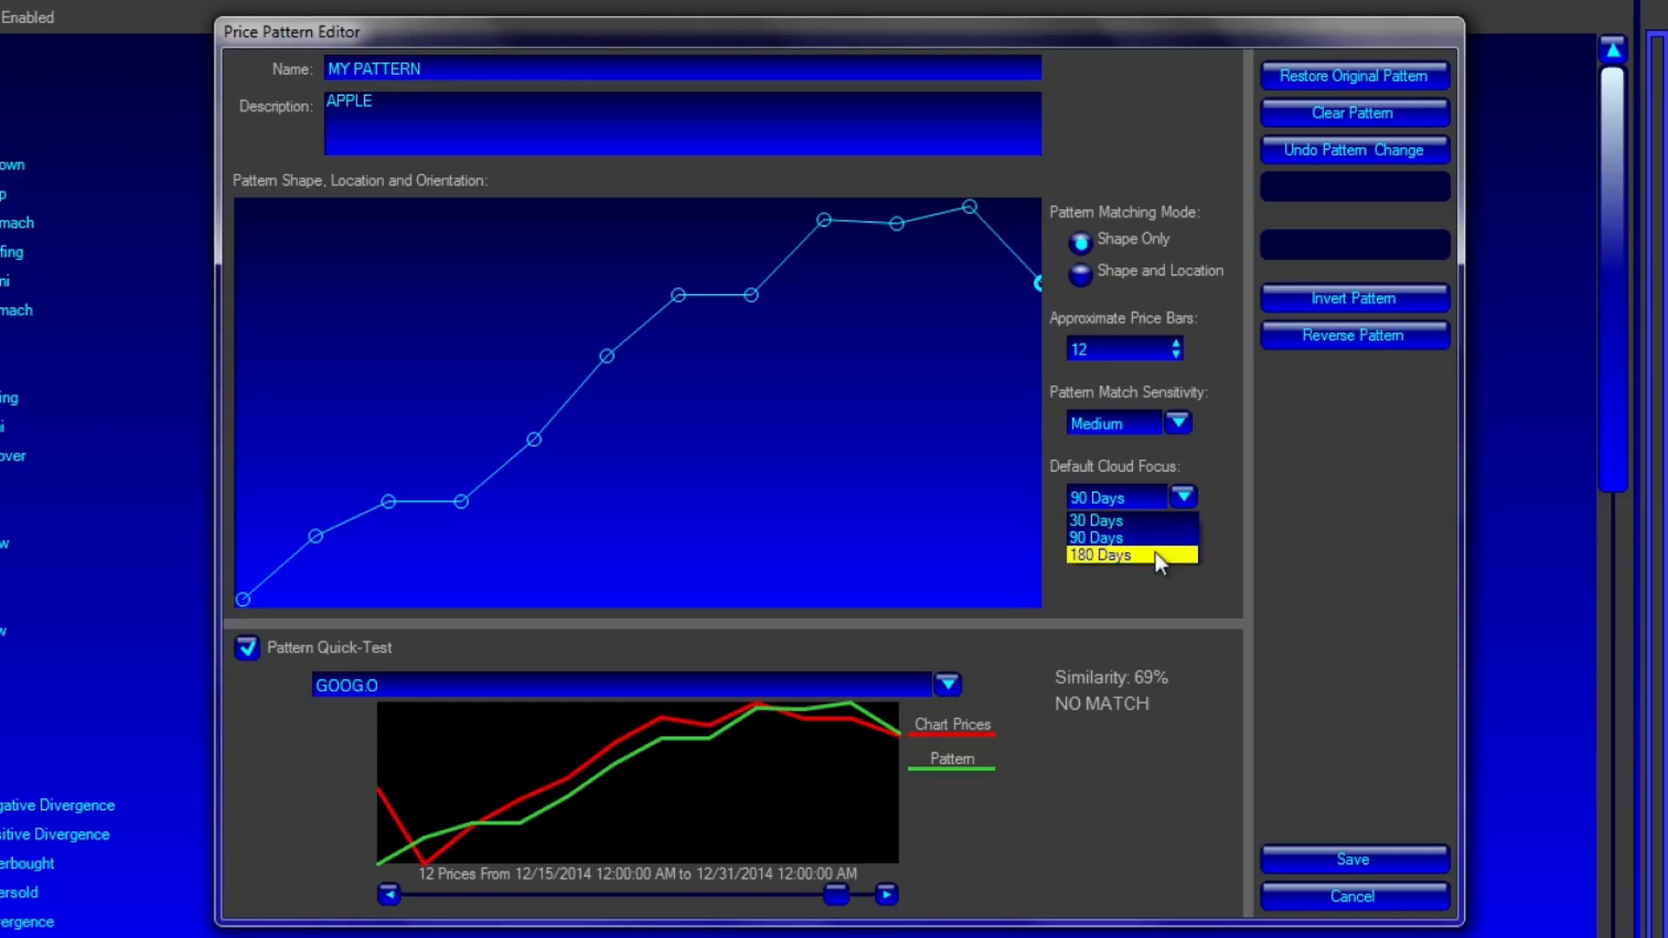
left_click(1154, 522)
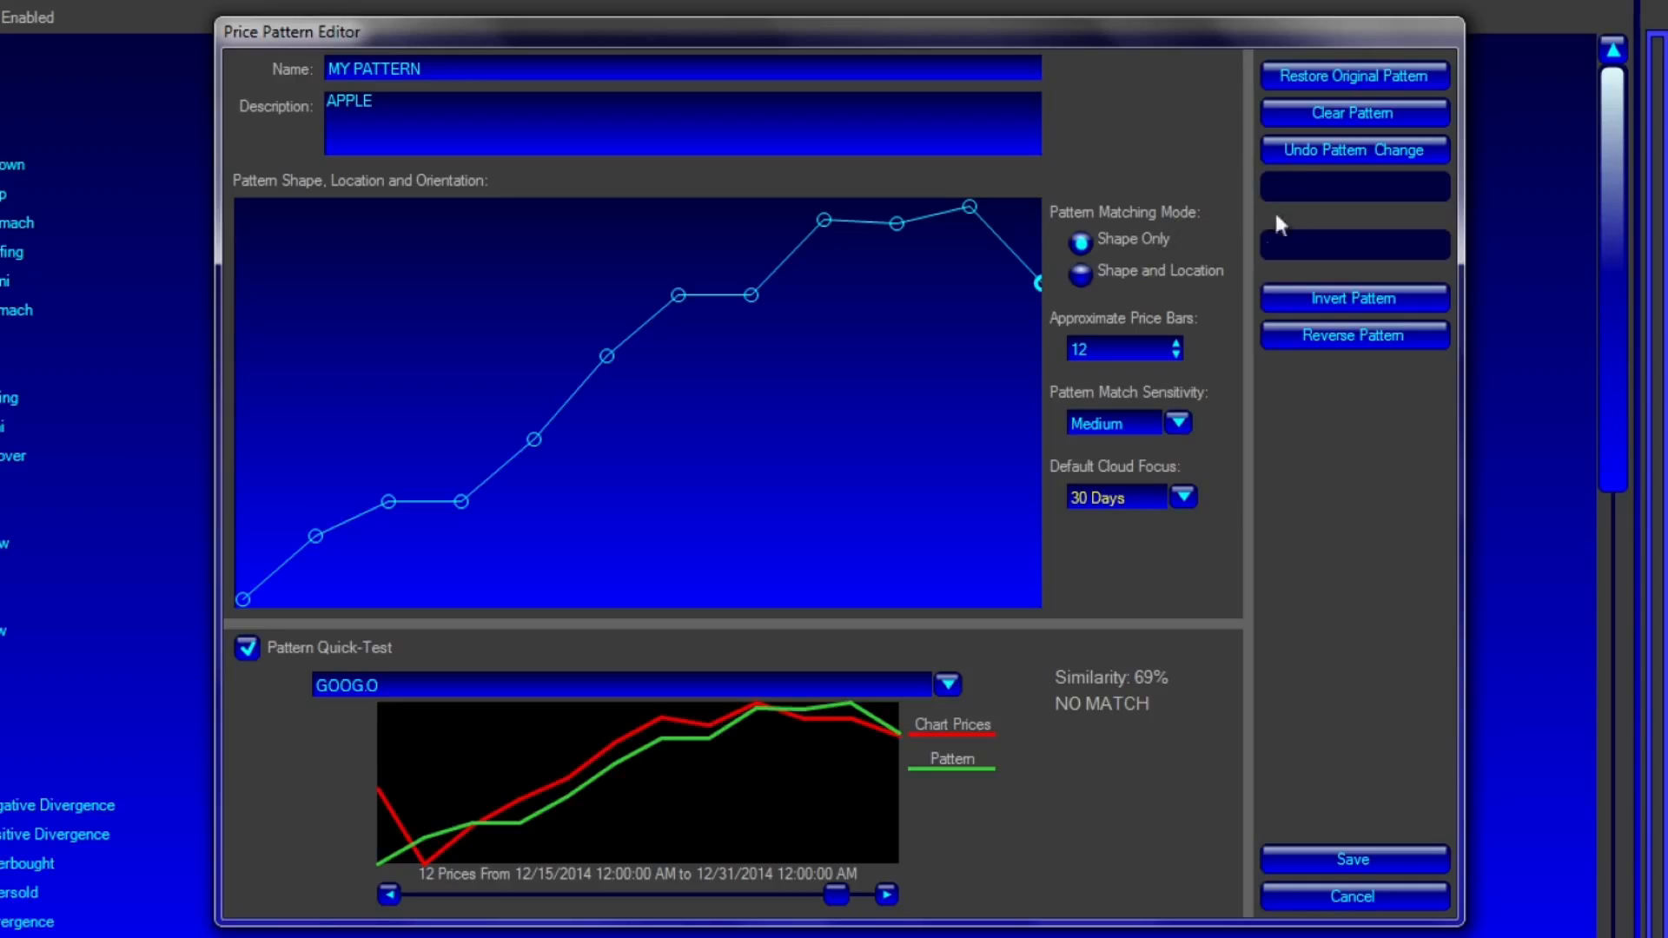
Clear the pattern, draw a rising curve freehand in its place, and set the Pattern Matching Mode to Shape and Location
left_click(1404, 109)
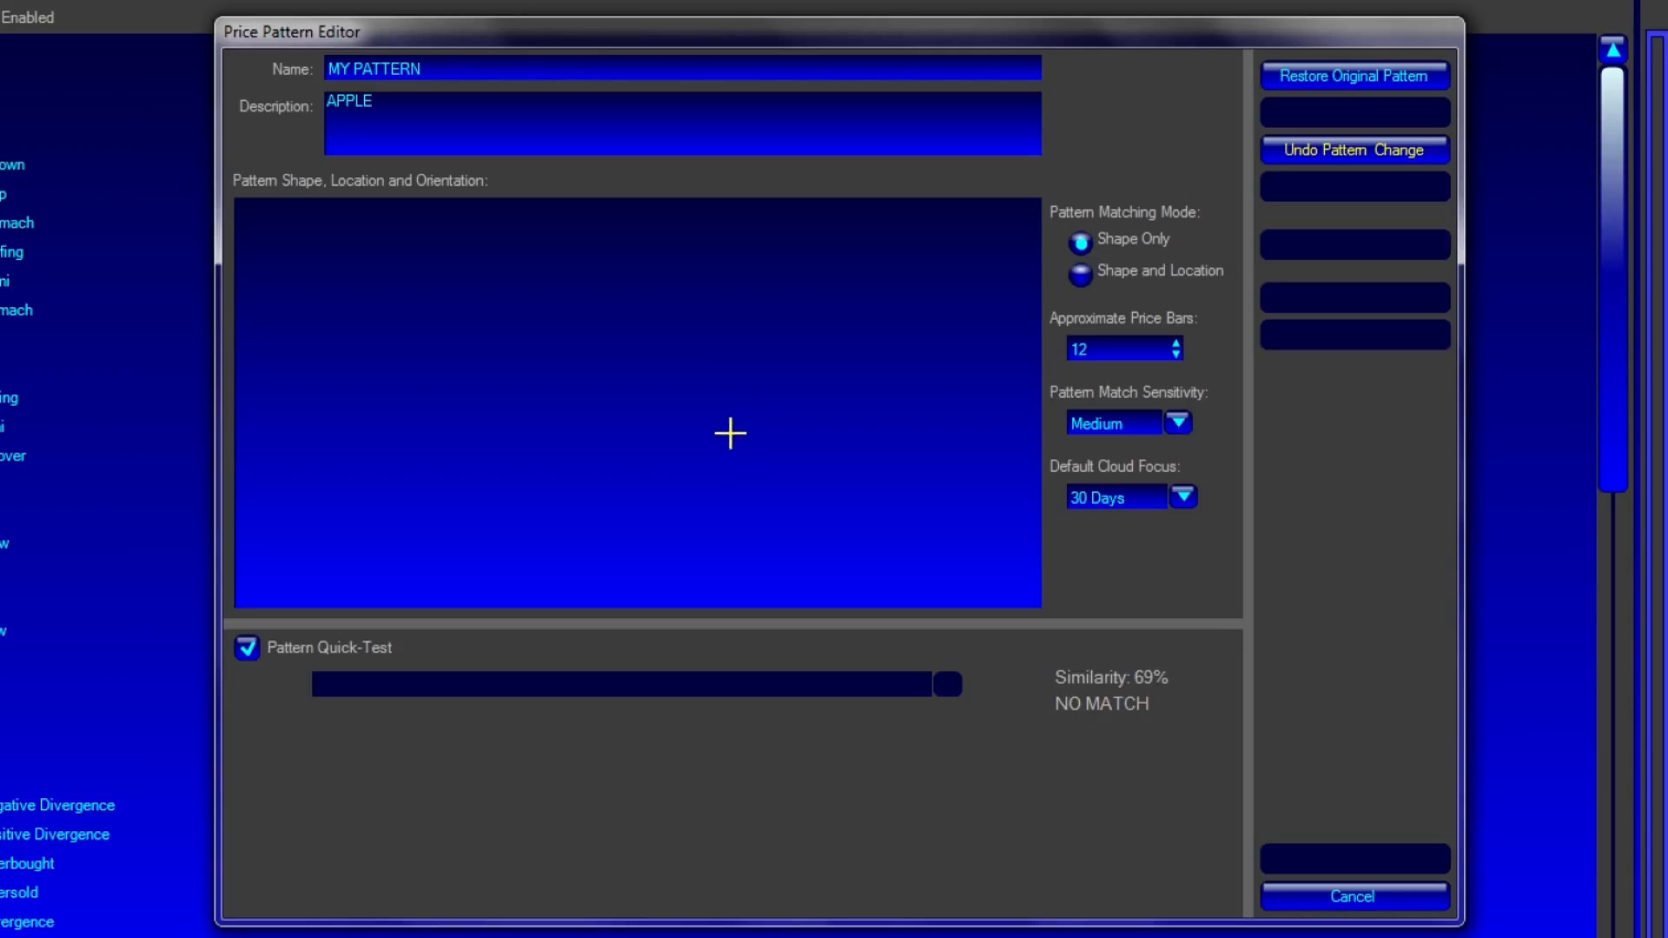
mouse_move(730, 433)
left_mouse_down()
mouse_move(849, 406)
mouse_move(968, 309)
mouse_move(1023, 236)
left_mouse_up()
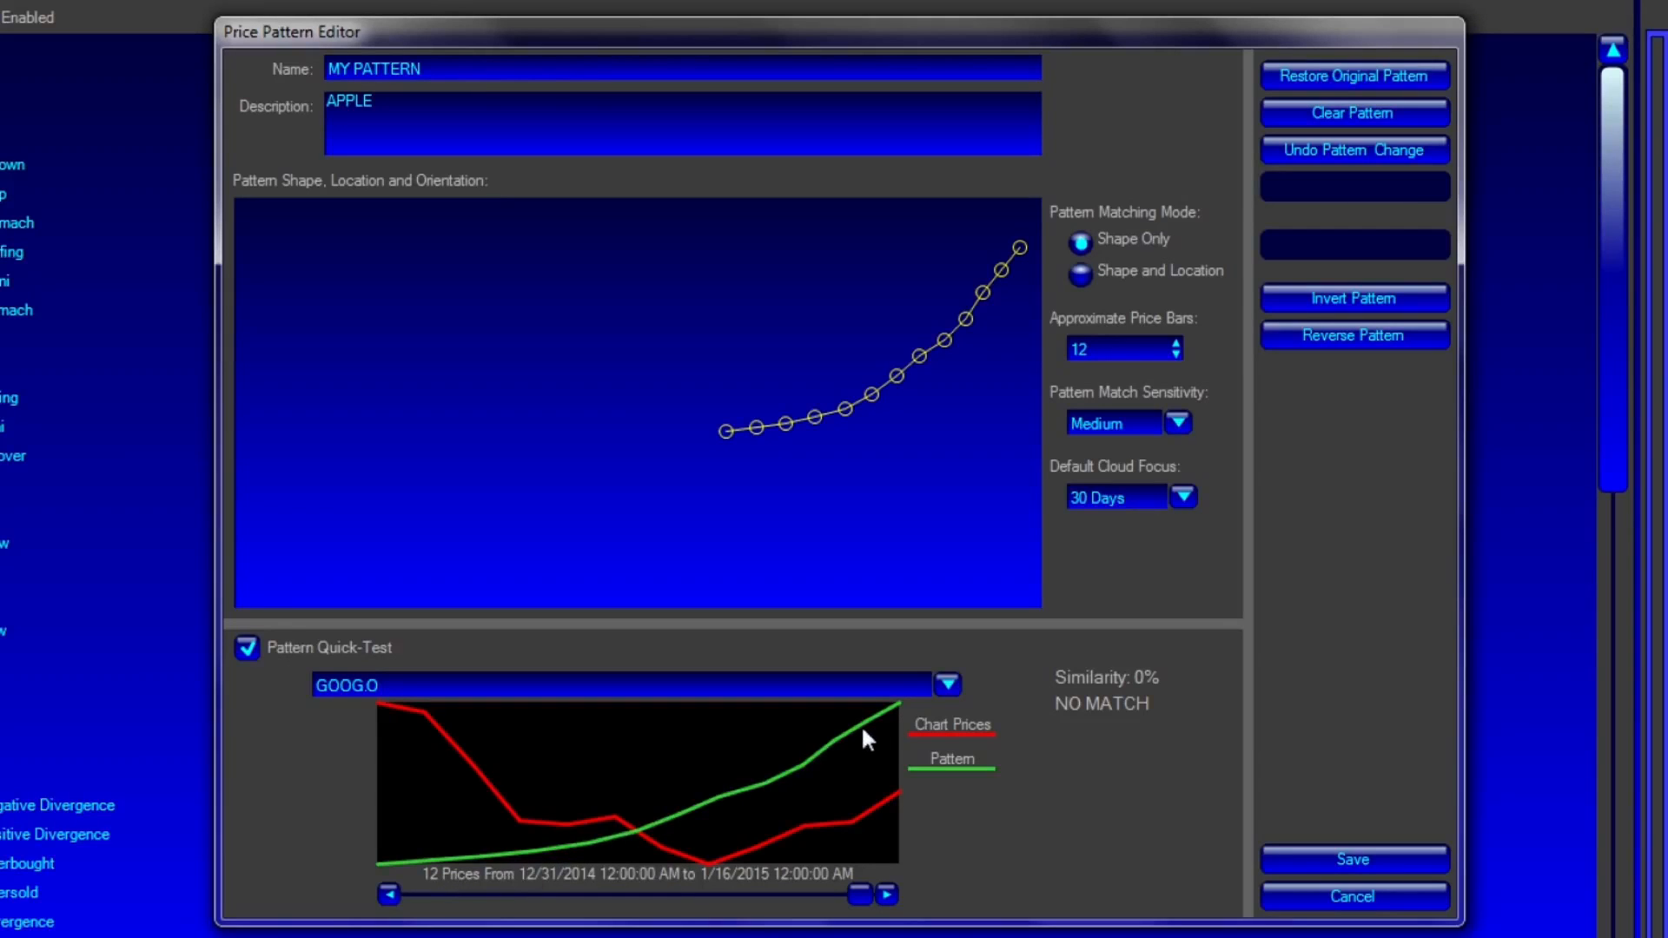
left_click_drag(863, 728, 862, 519)
left_click(1080, 274)
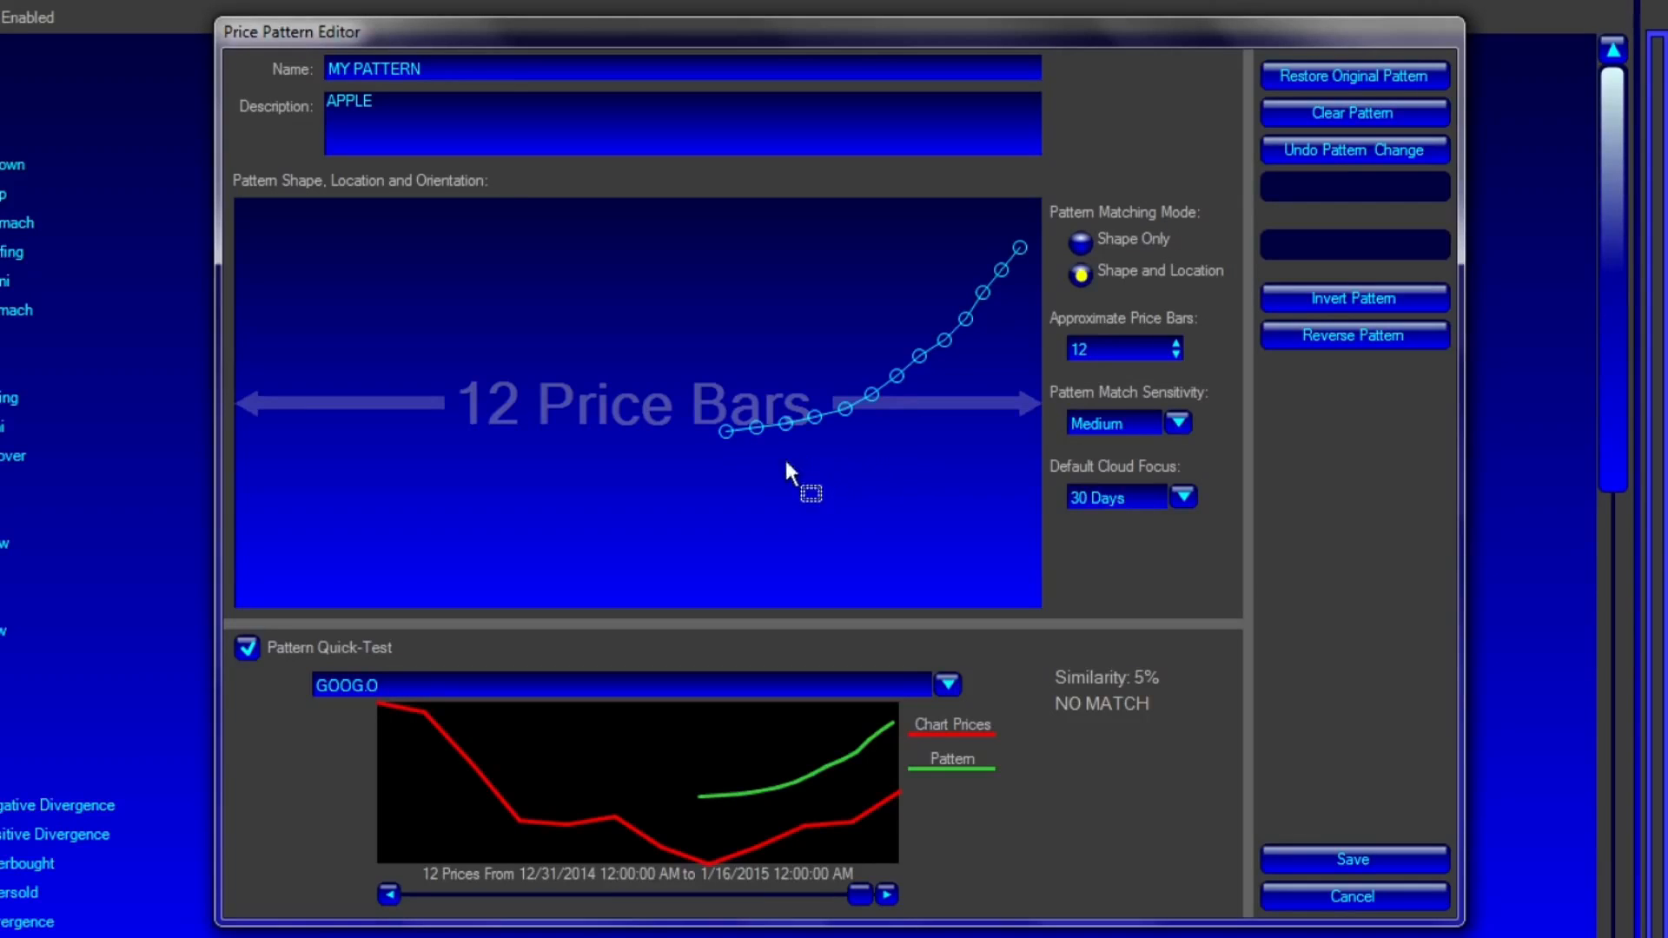
Delete the six waypoints following the curve's first one, and move the next two waypoints to bow the line upward
left_click(757, 428)
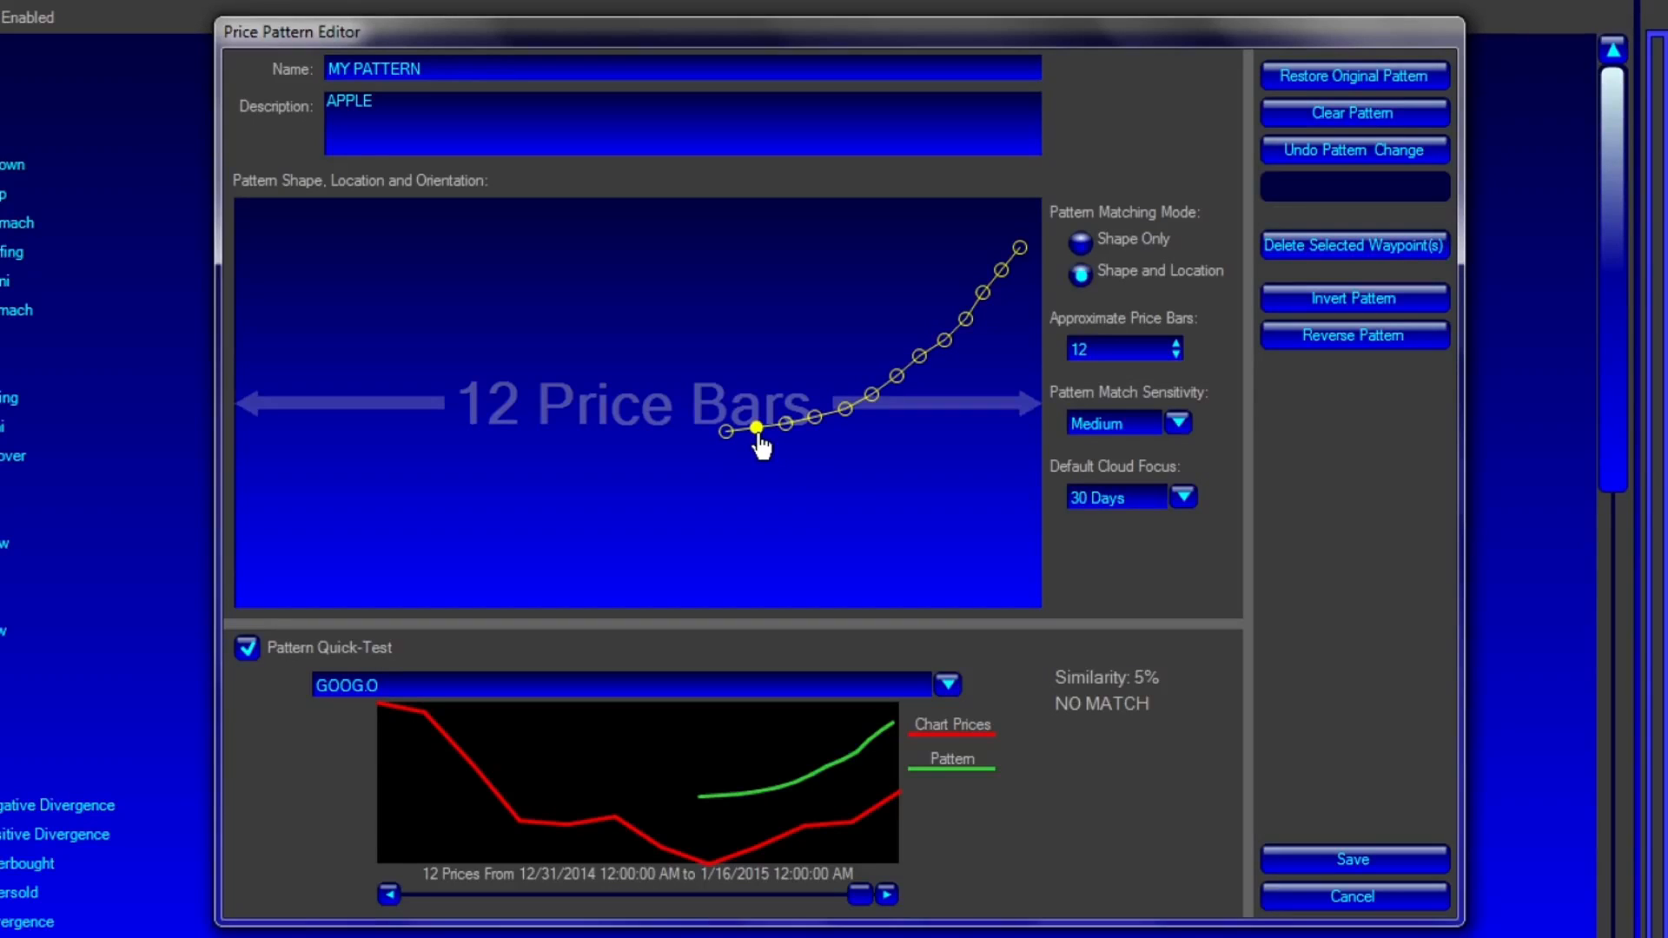
key("Delete")
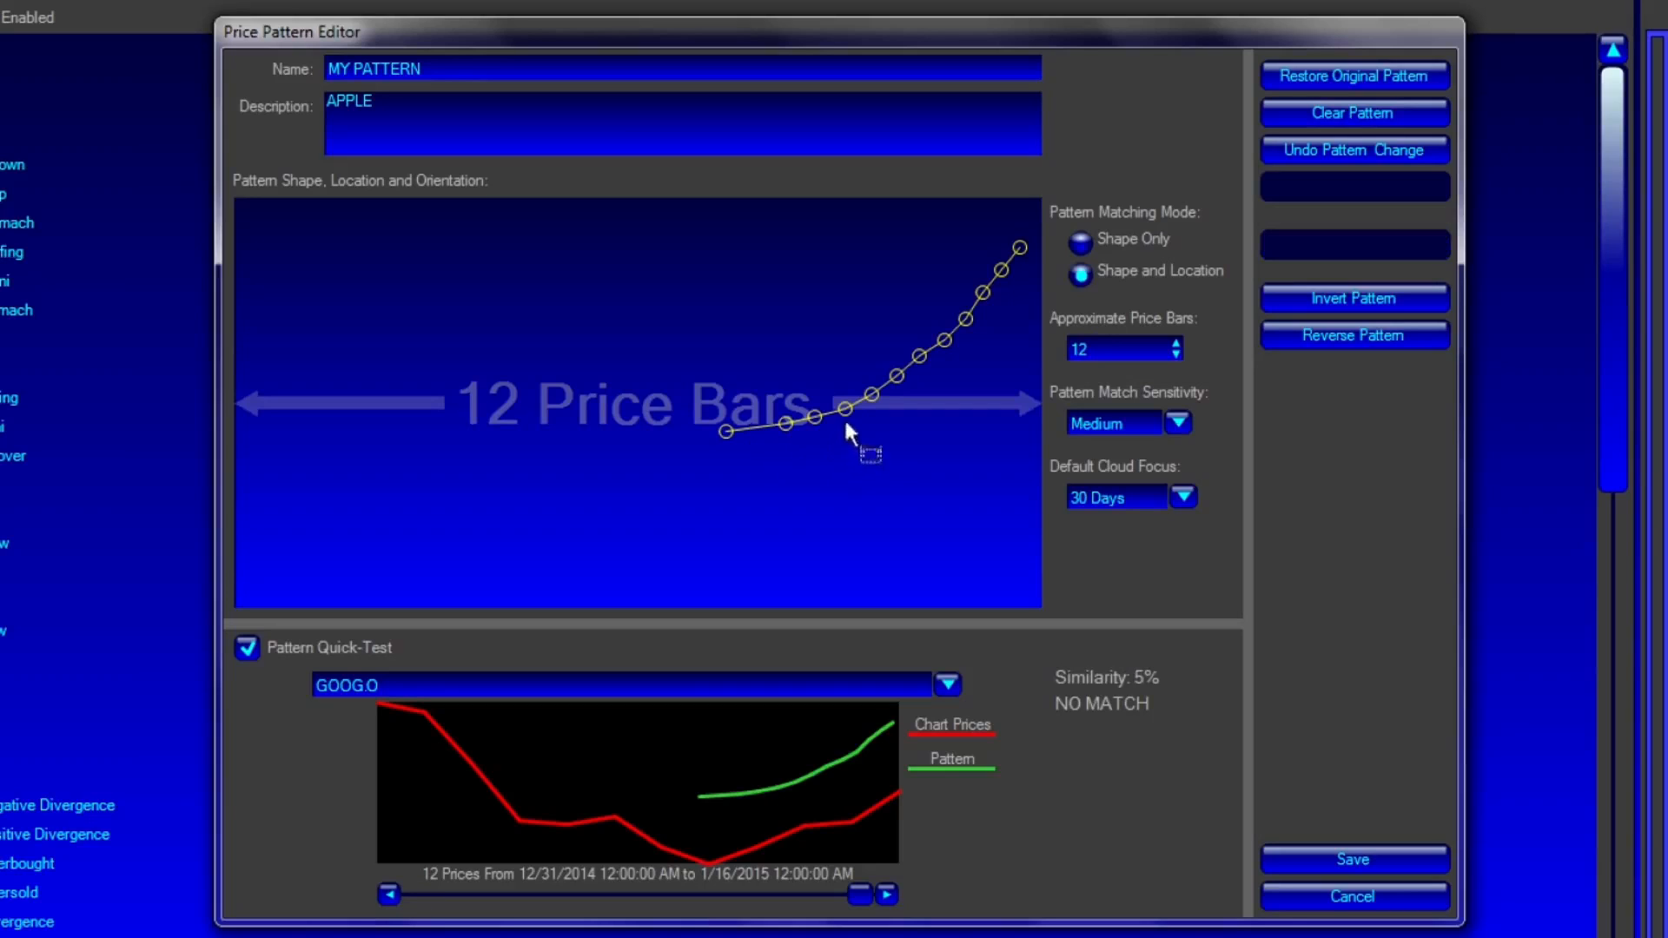
left_click(787, 425)
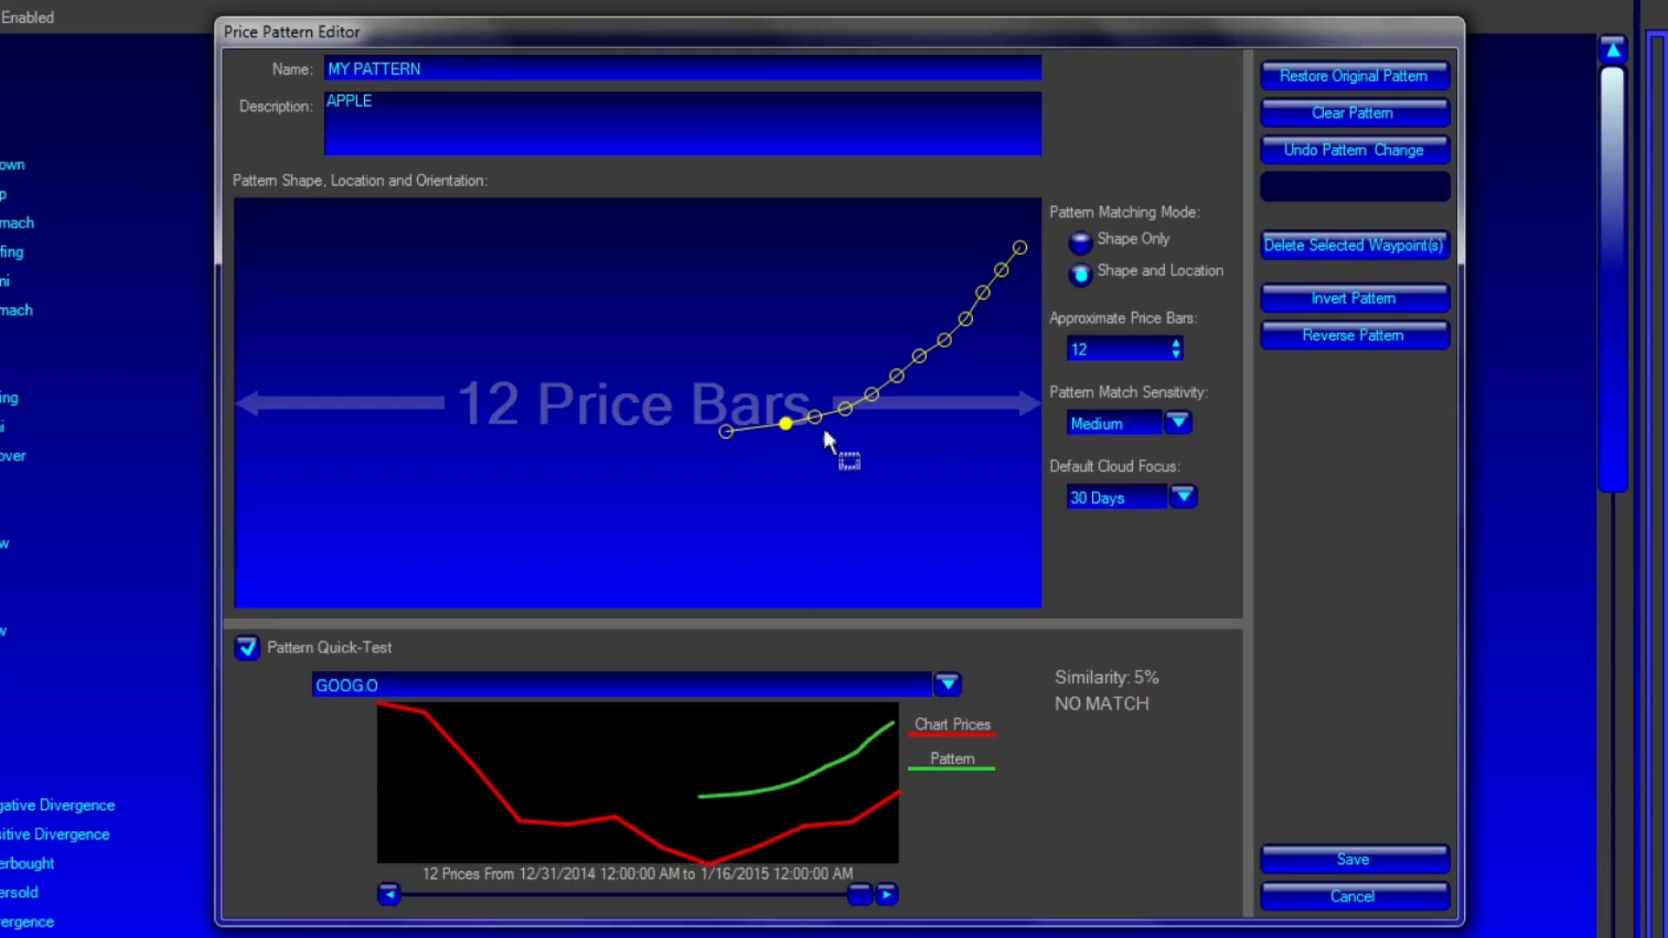
left_click(897, 376, "shift")
key("Delete")
left_click_drag(920, 362, 819, 361)
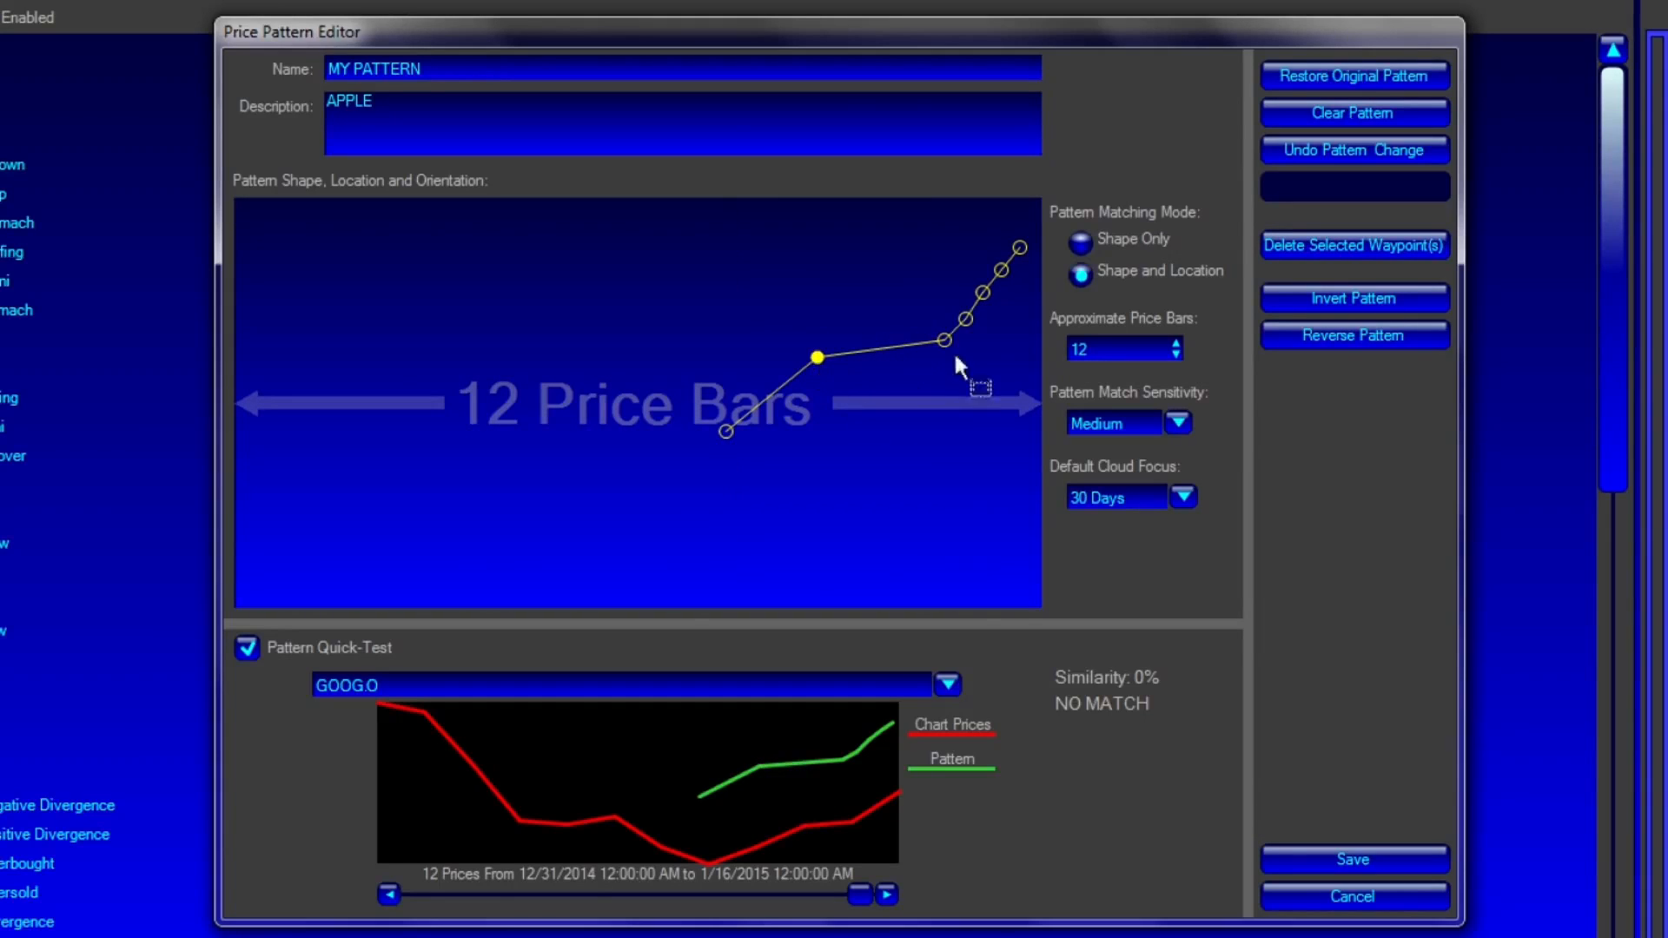
left_click_drag(947, 349, 944, 295)
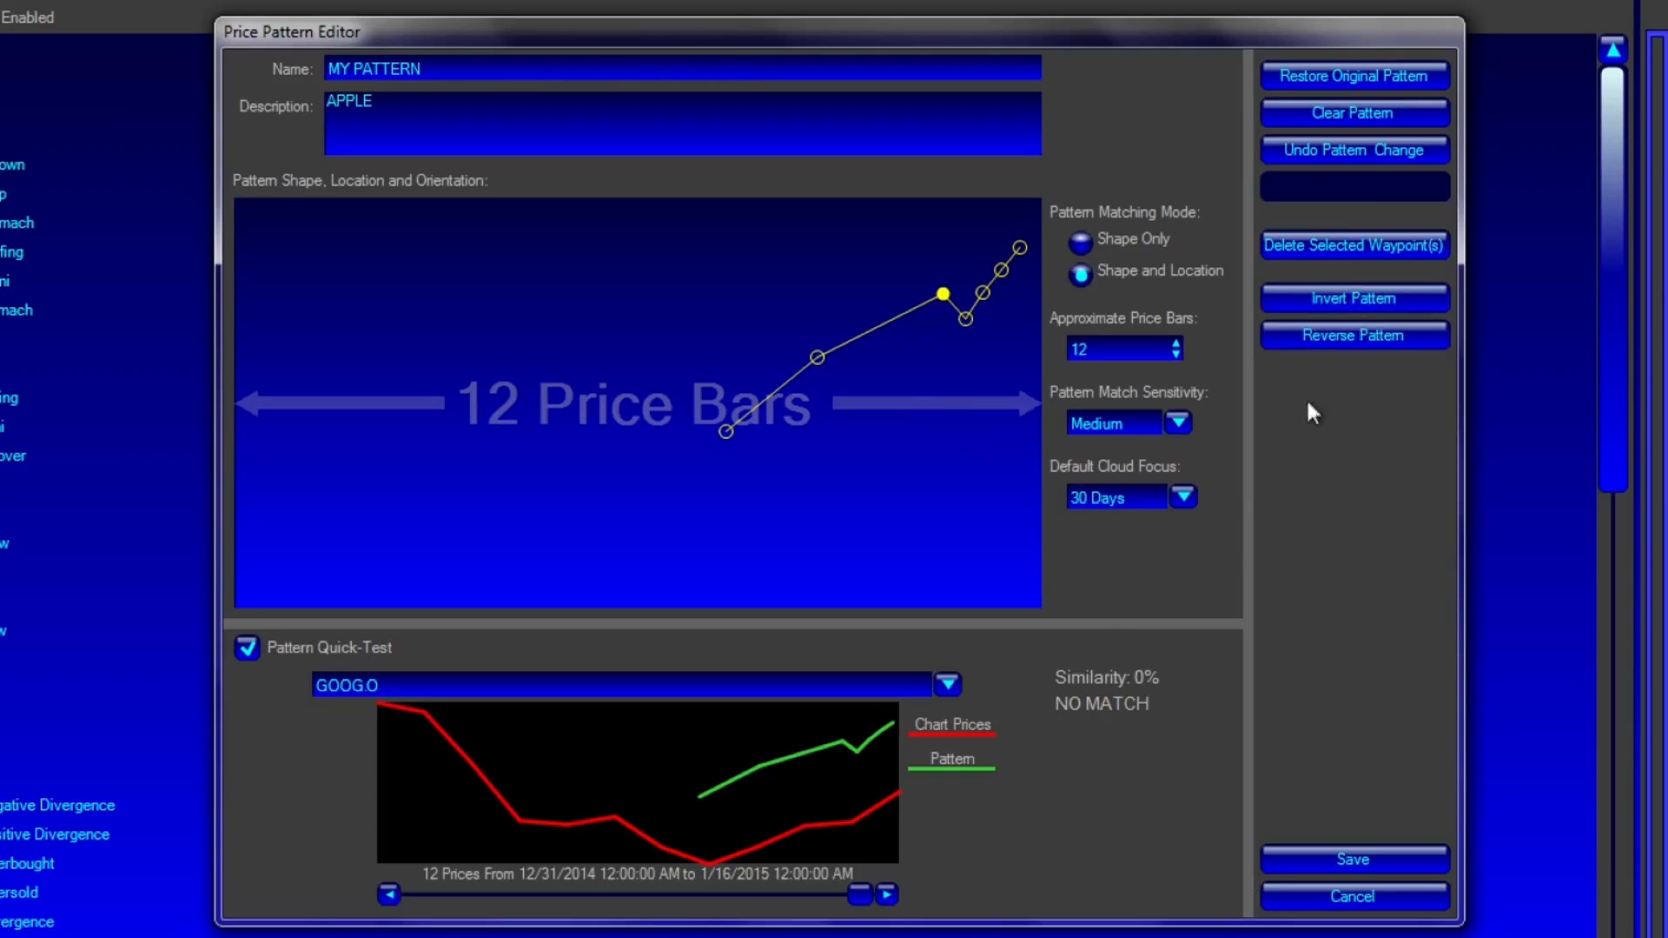
Clear the pattern, draw a three-peak shape freehand with the middle peak highest, and save the pattern
left_click(1349, 115)
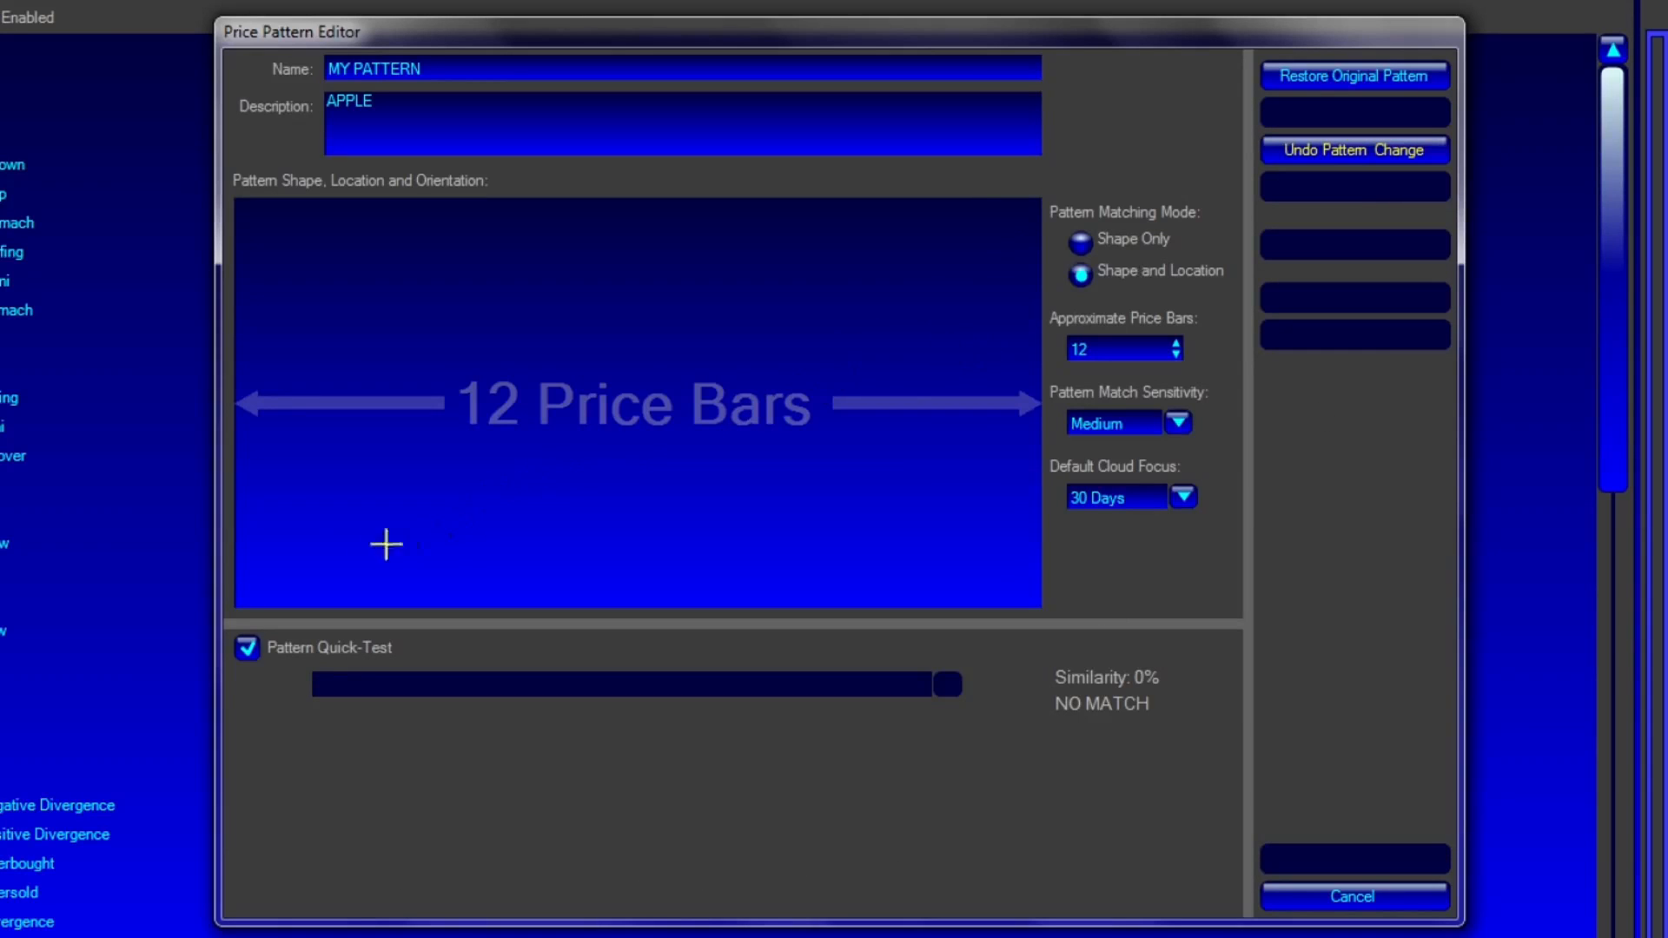
mouse_move(279, 547)
left_mouse_down()
mouse_move(407, 473)
mouse_move(551, 492)
mouse_move(674, 383)
mouse_move(748, 496)
mouse_move(907, 468)
mouse_move(993, 539)
left_mouse_up()
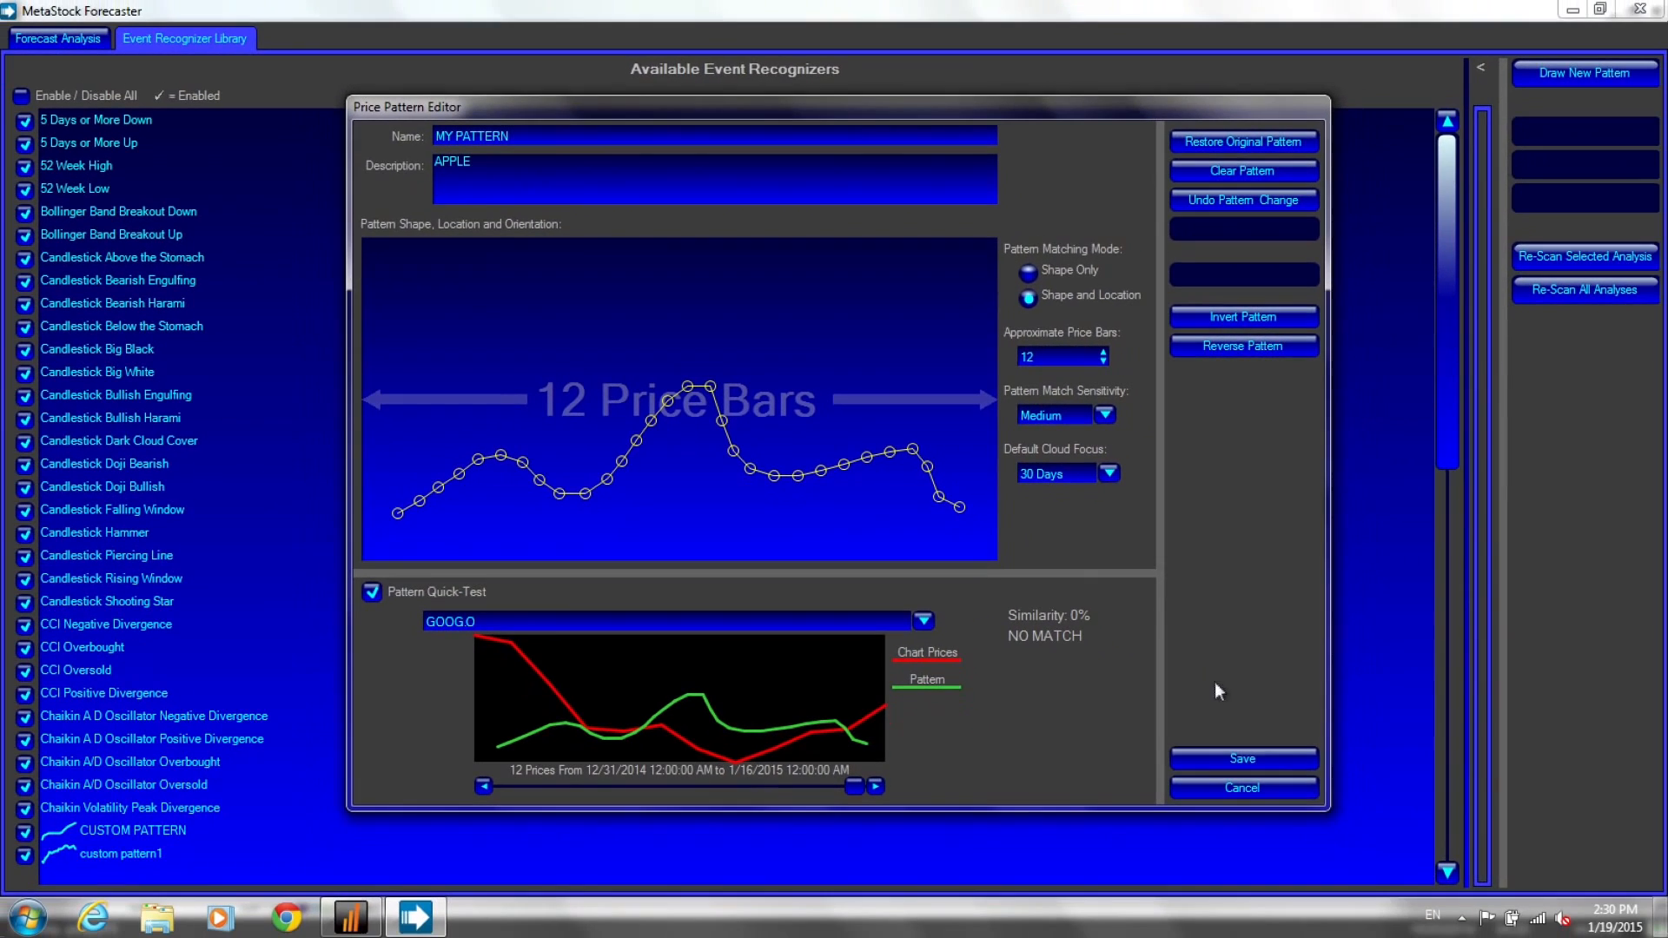
left_click(1226, 757)
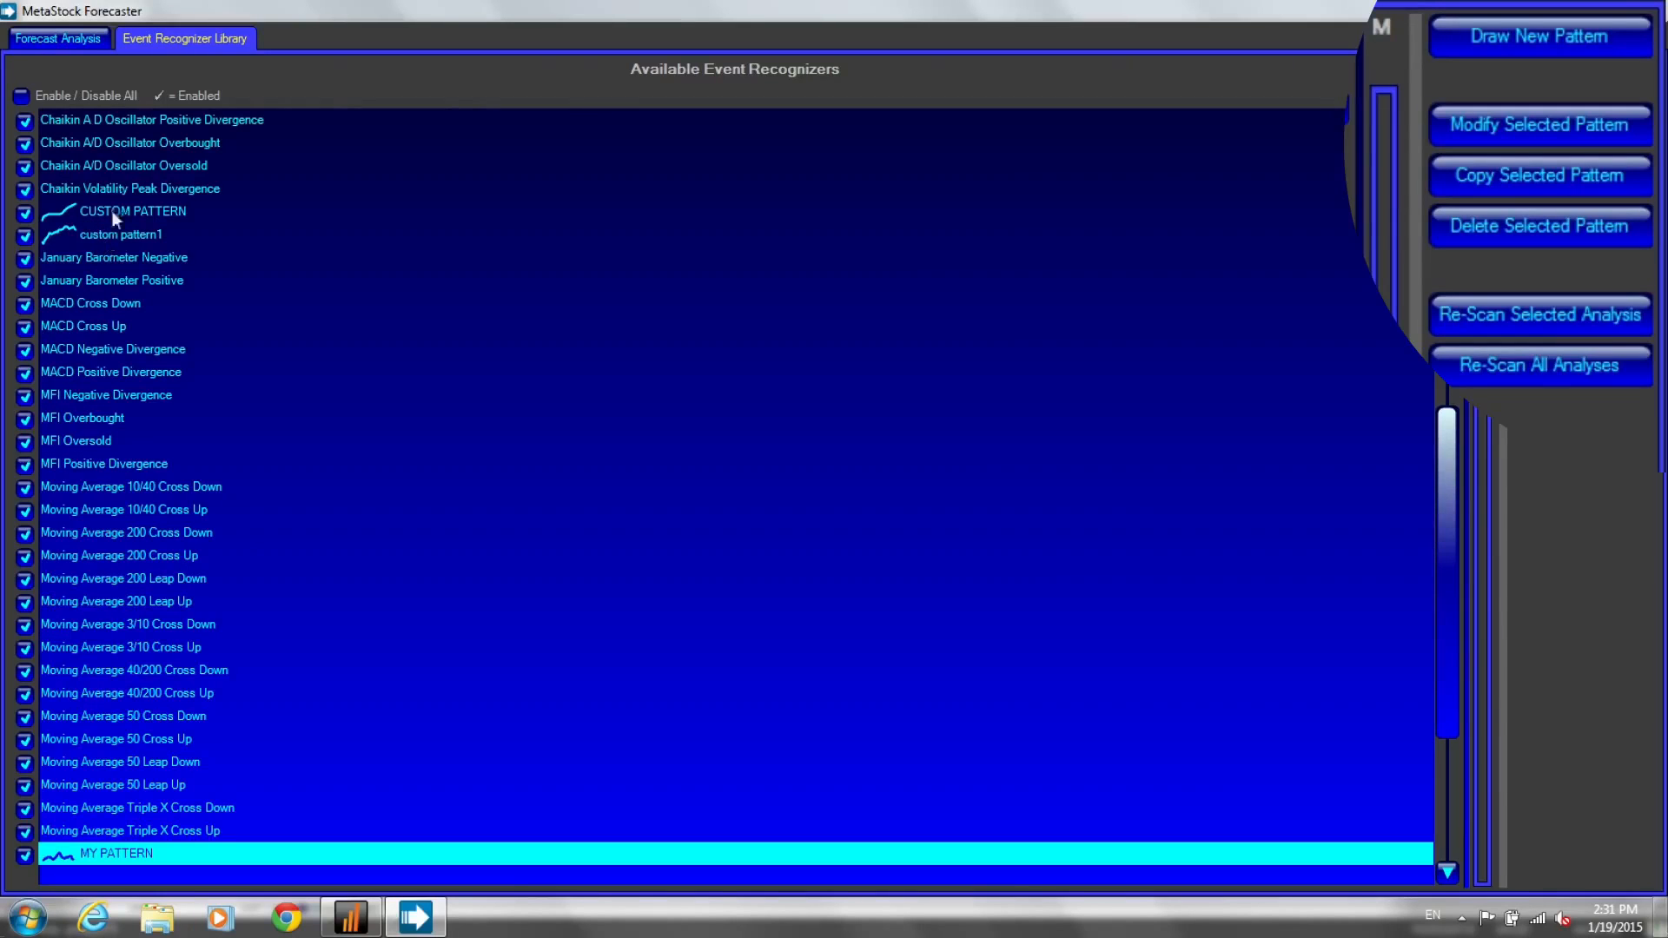
Start drawing a new blank pattern and cancel it
left_click(1629, 51)
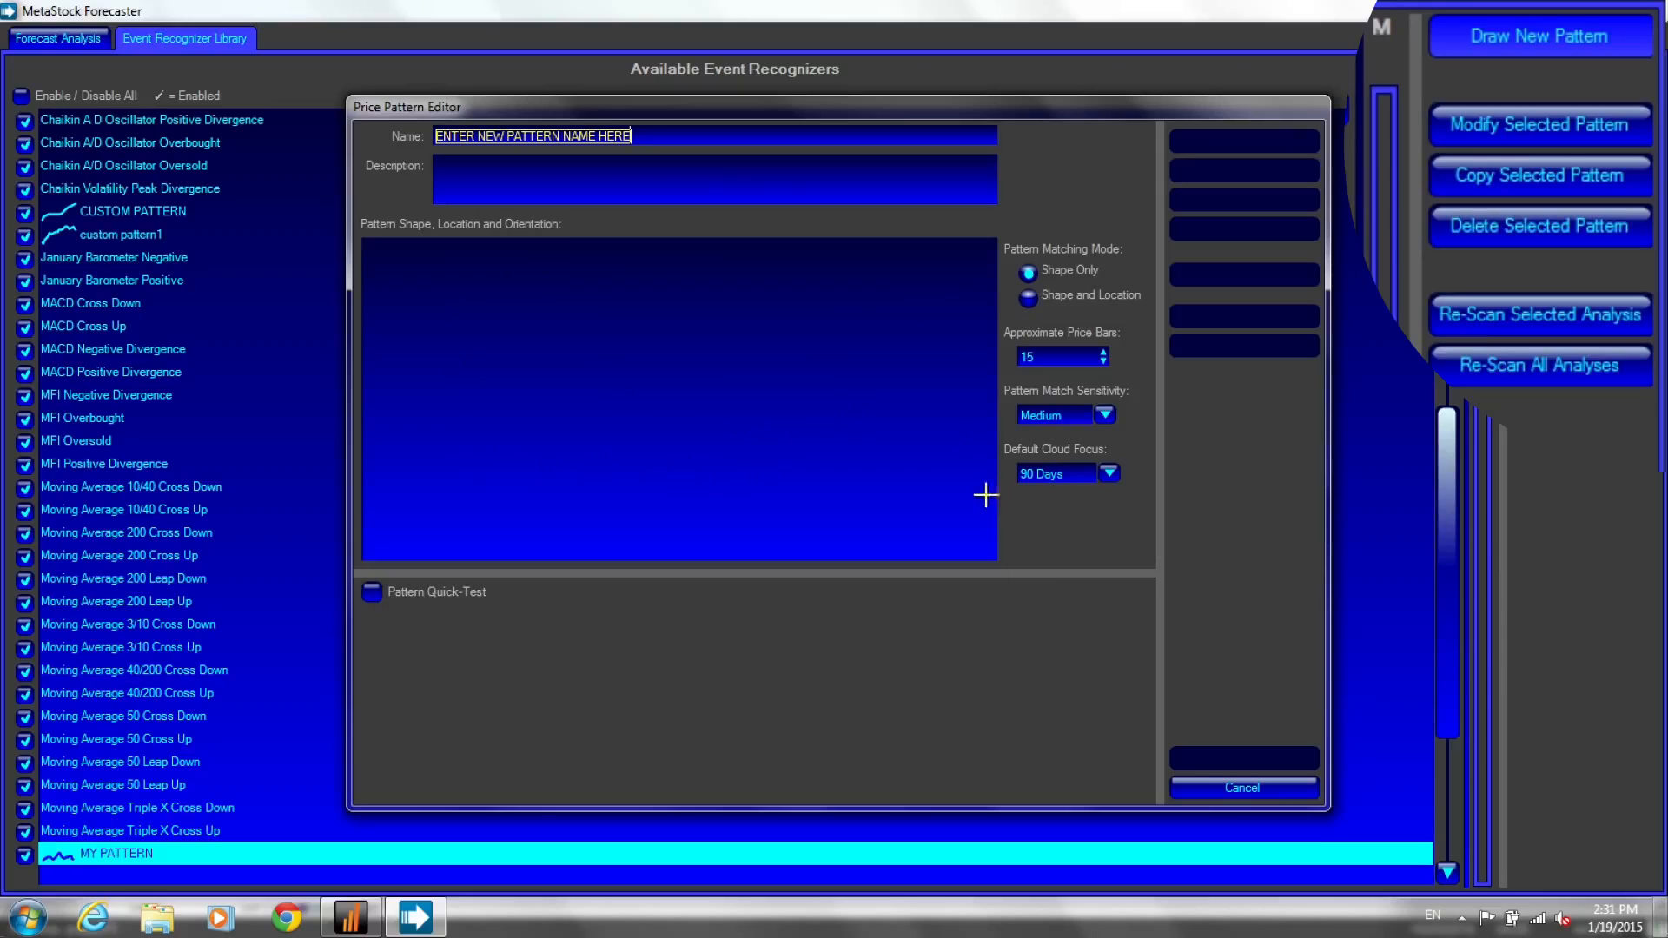
left_click(1225, 790)
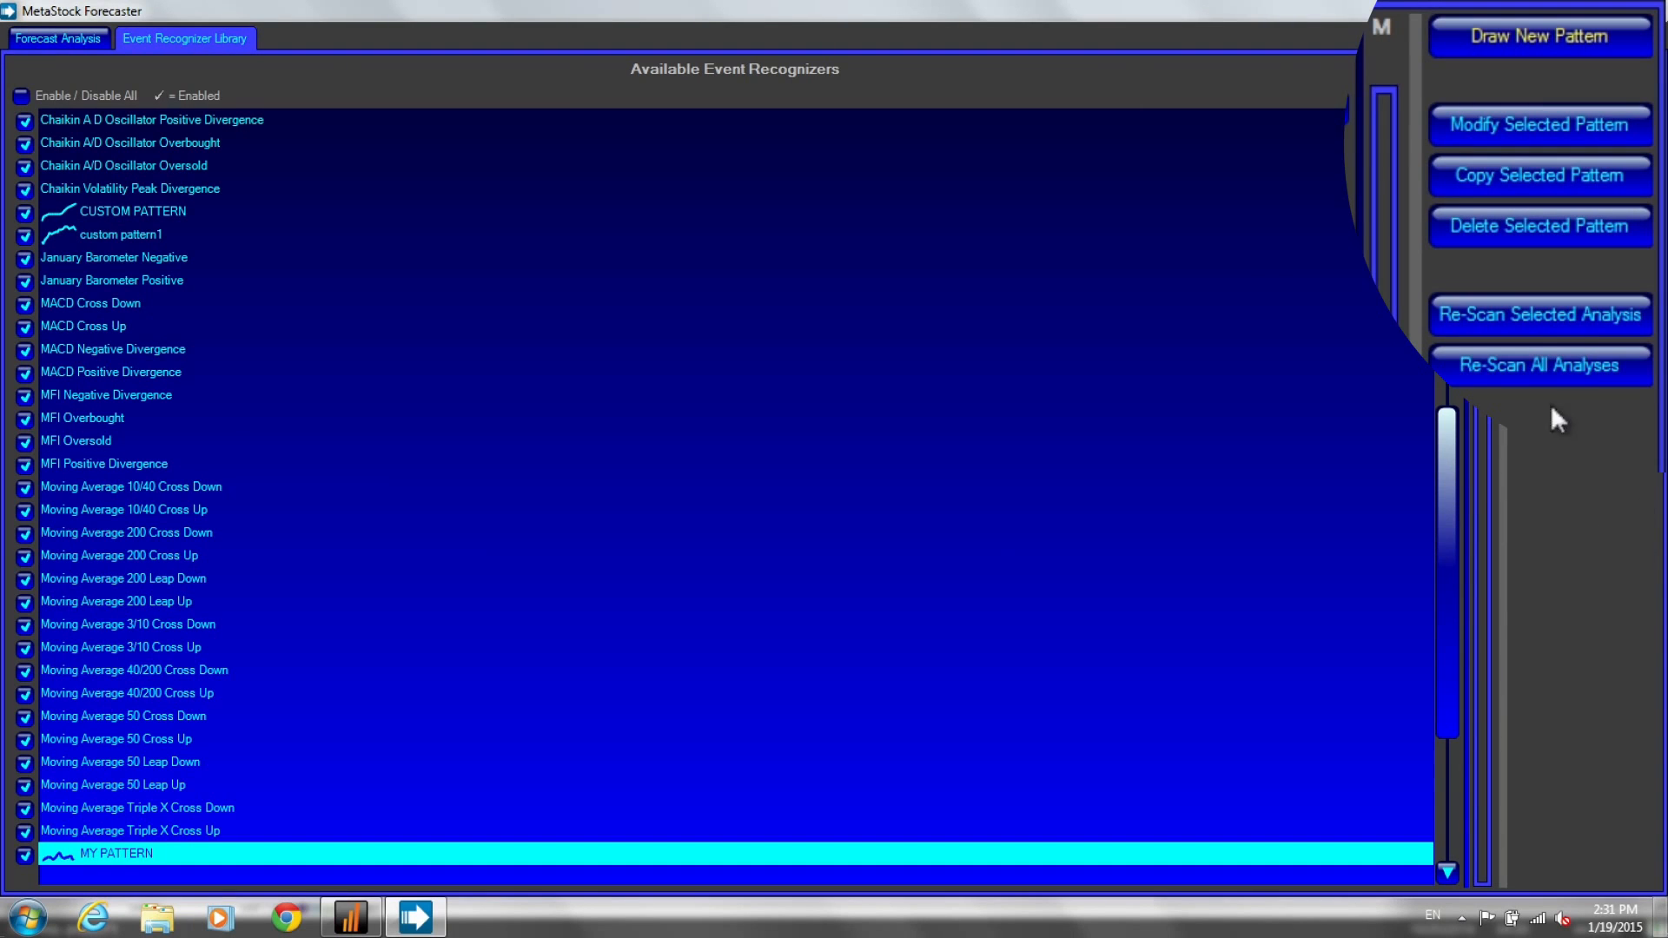
Re-scan all analyses with the updated event recognizer library
left_click(1529, 369)
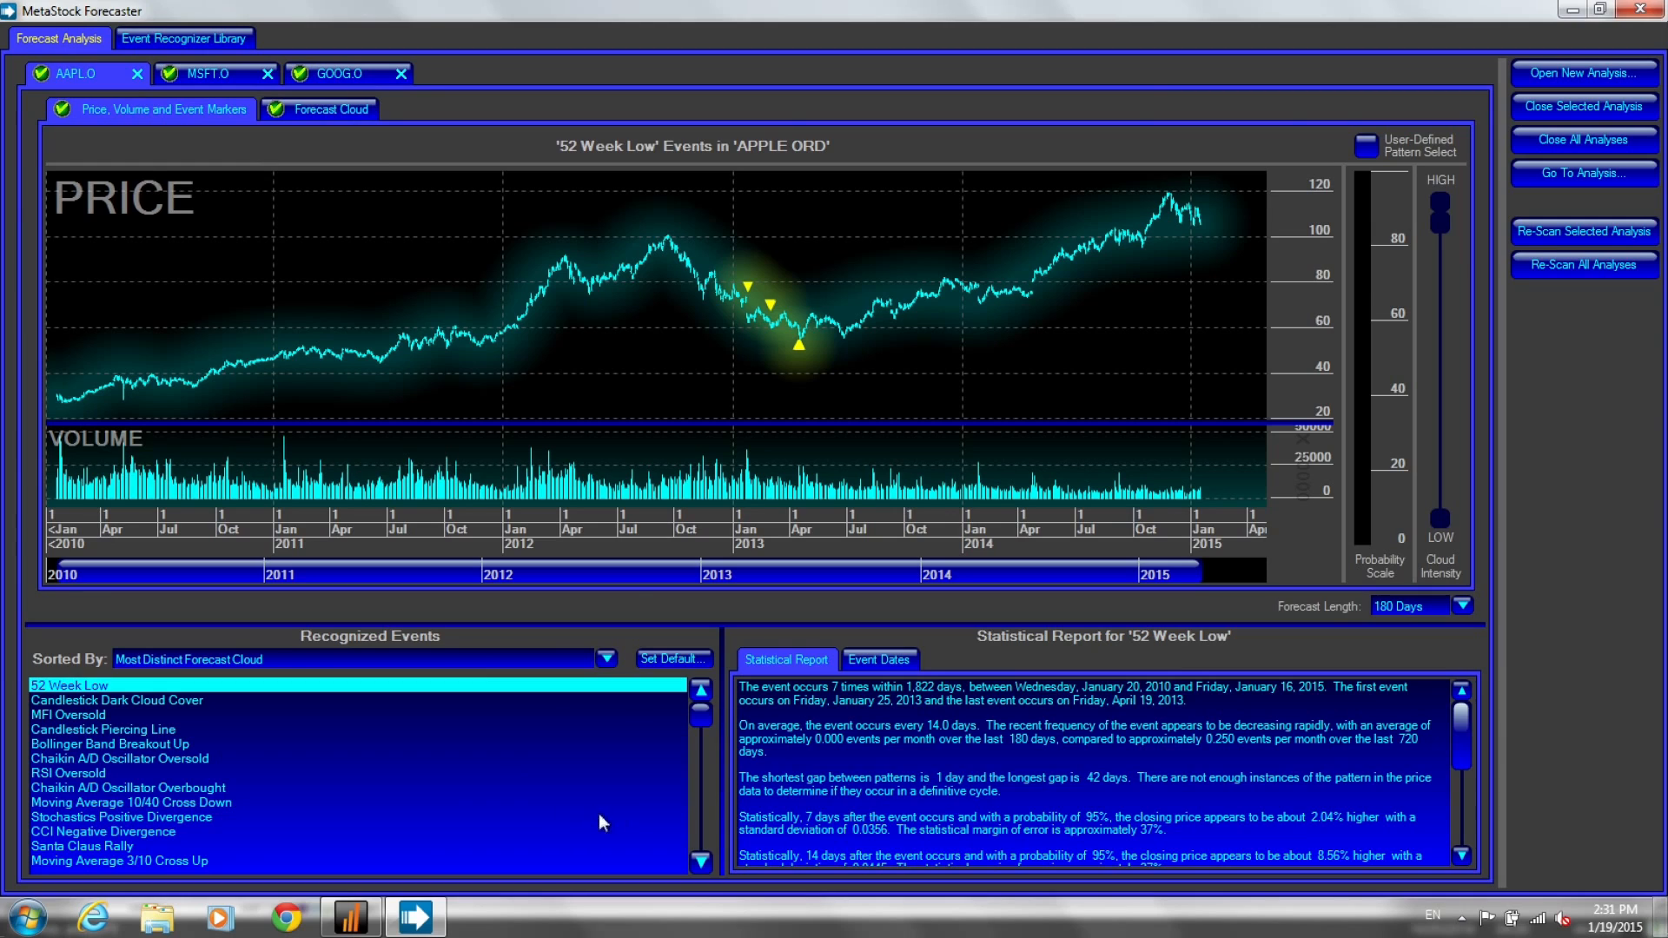
Display the CUSTOM PATTERN events on the Apple chart and inspect the match details of the May 06, 2013 and October 24, 2013 markers
left_click_drag(700, 716, 698, 734)
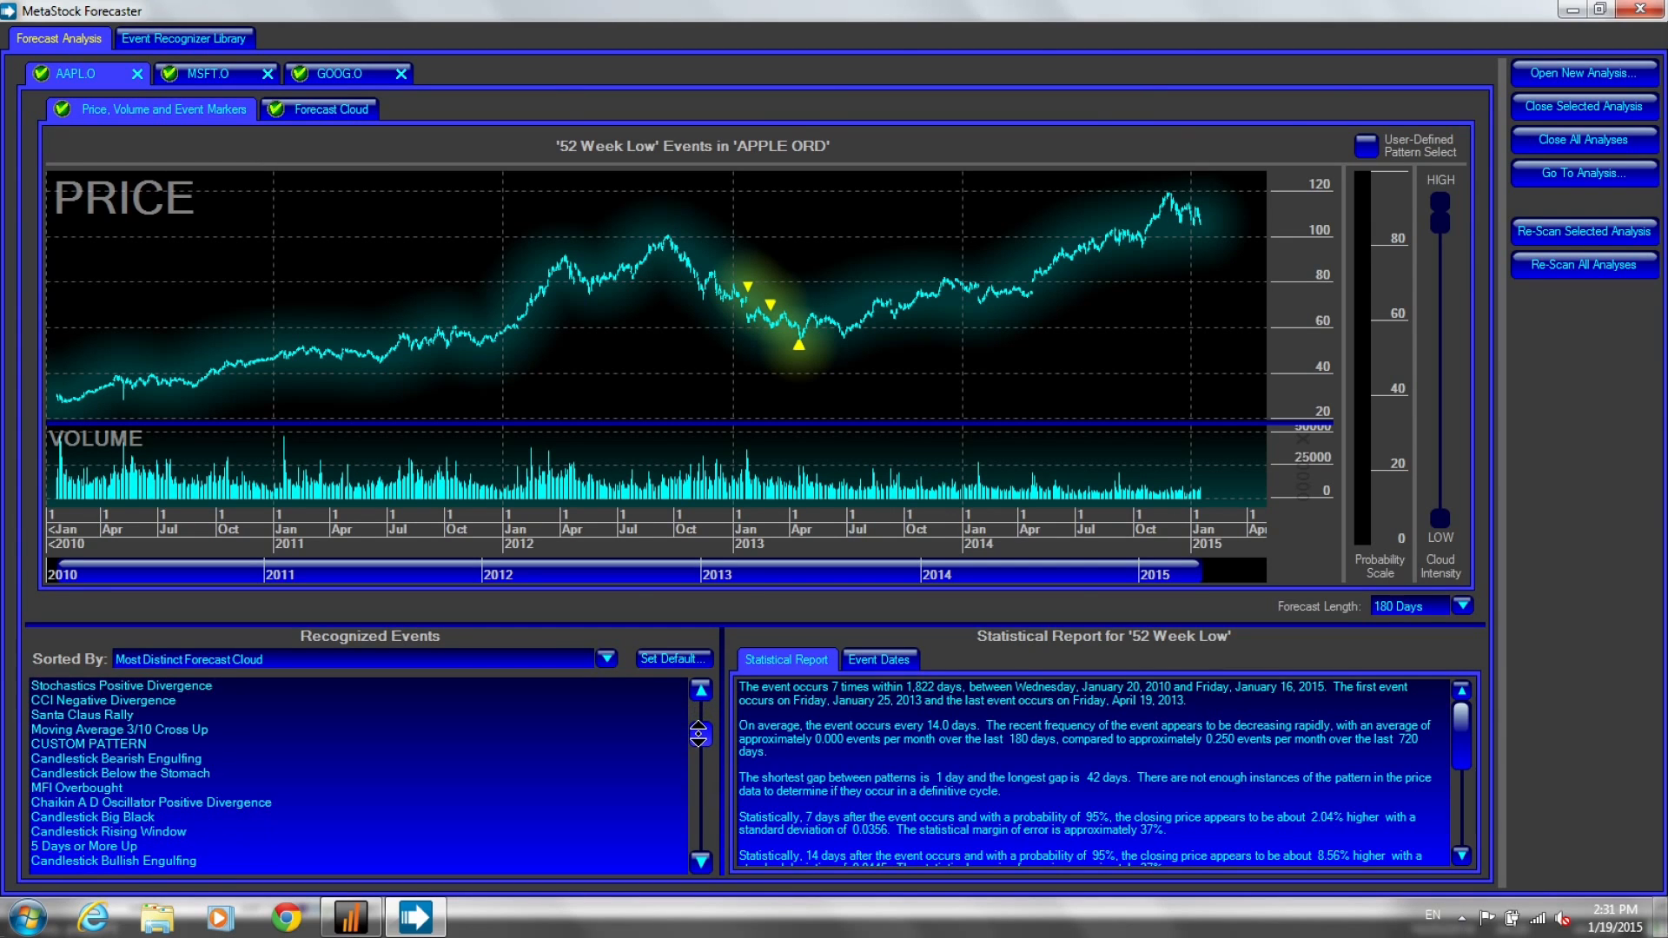
left_click(86, 743)
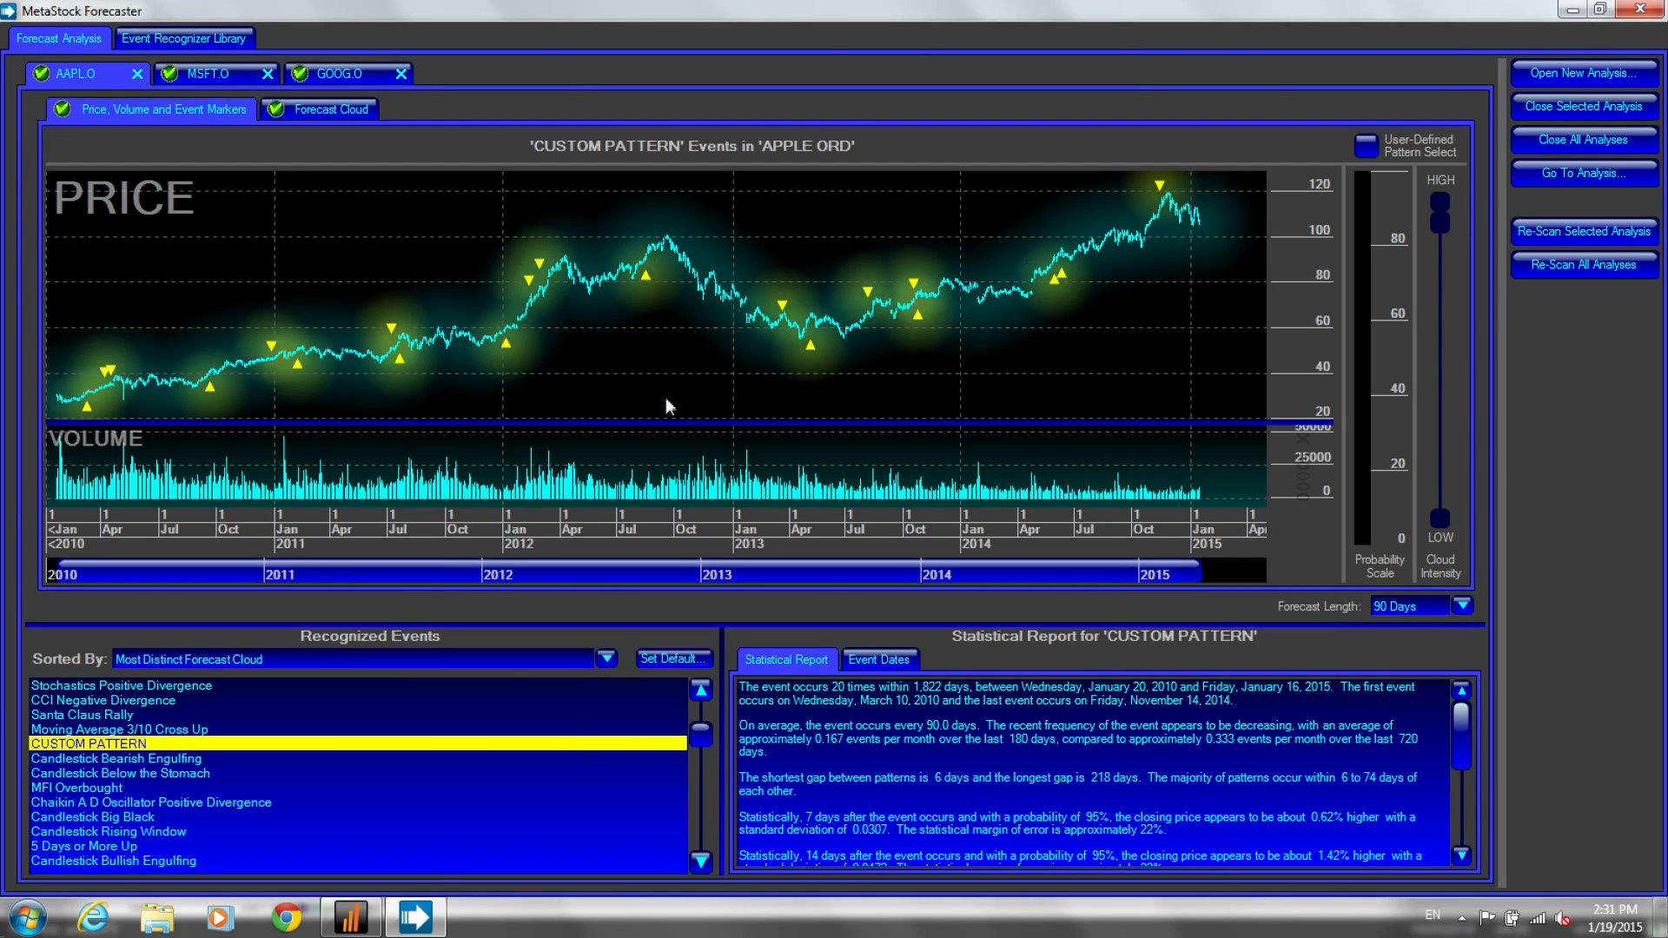
mouse_move(811, 340)
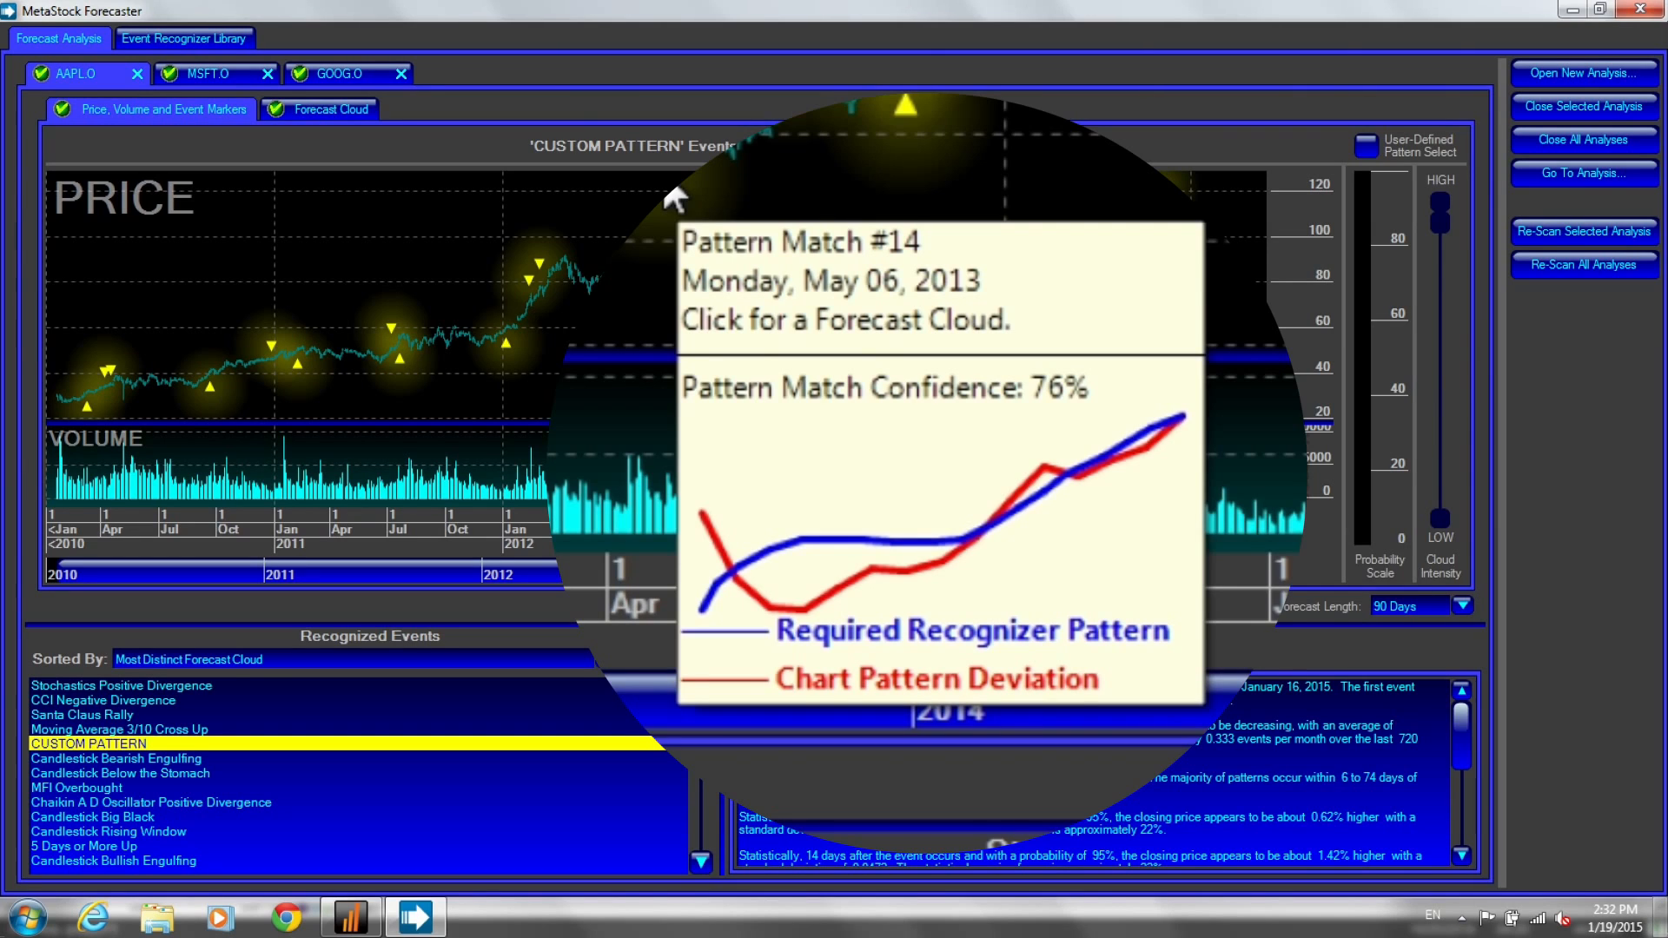
mouse_move(915, 315)
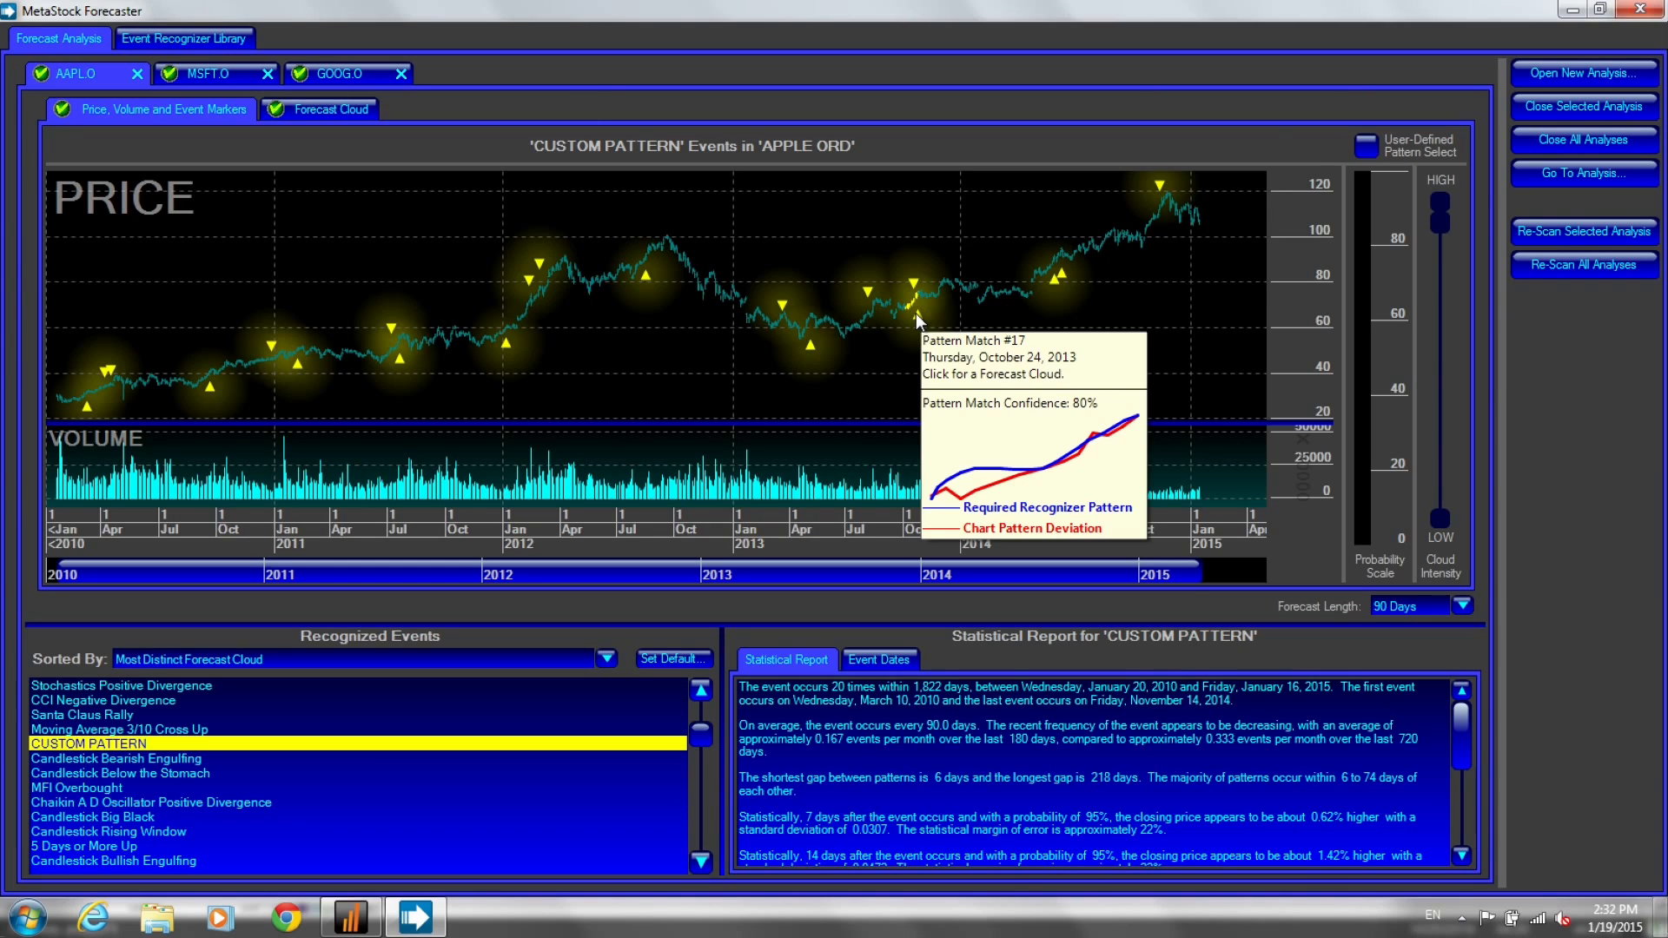
Start a new blank price pattern from the event recognizer library
left_click(203, 38)
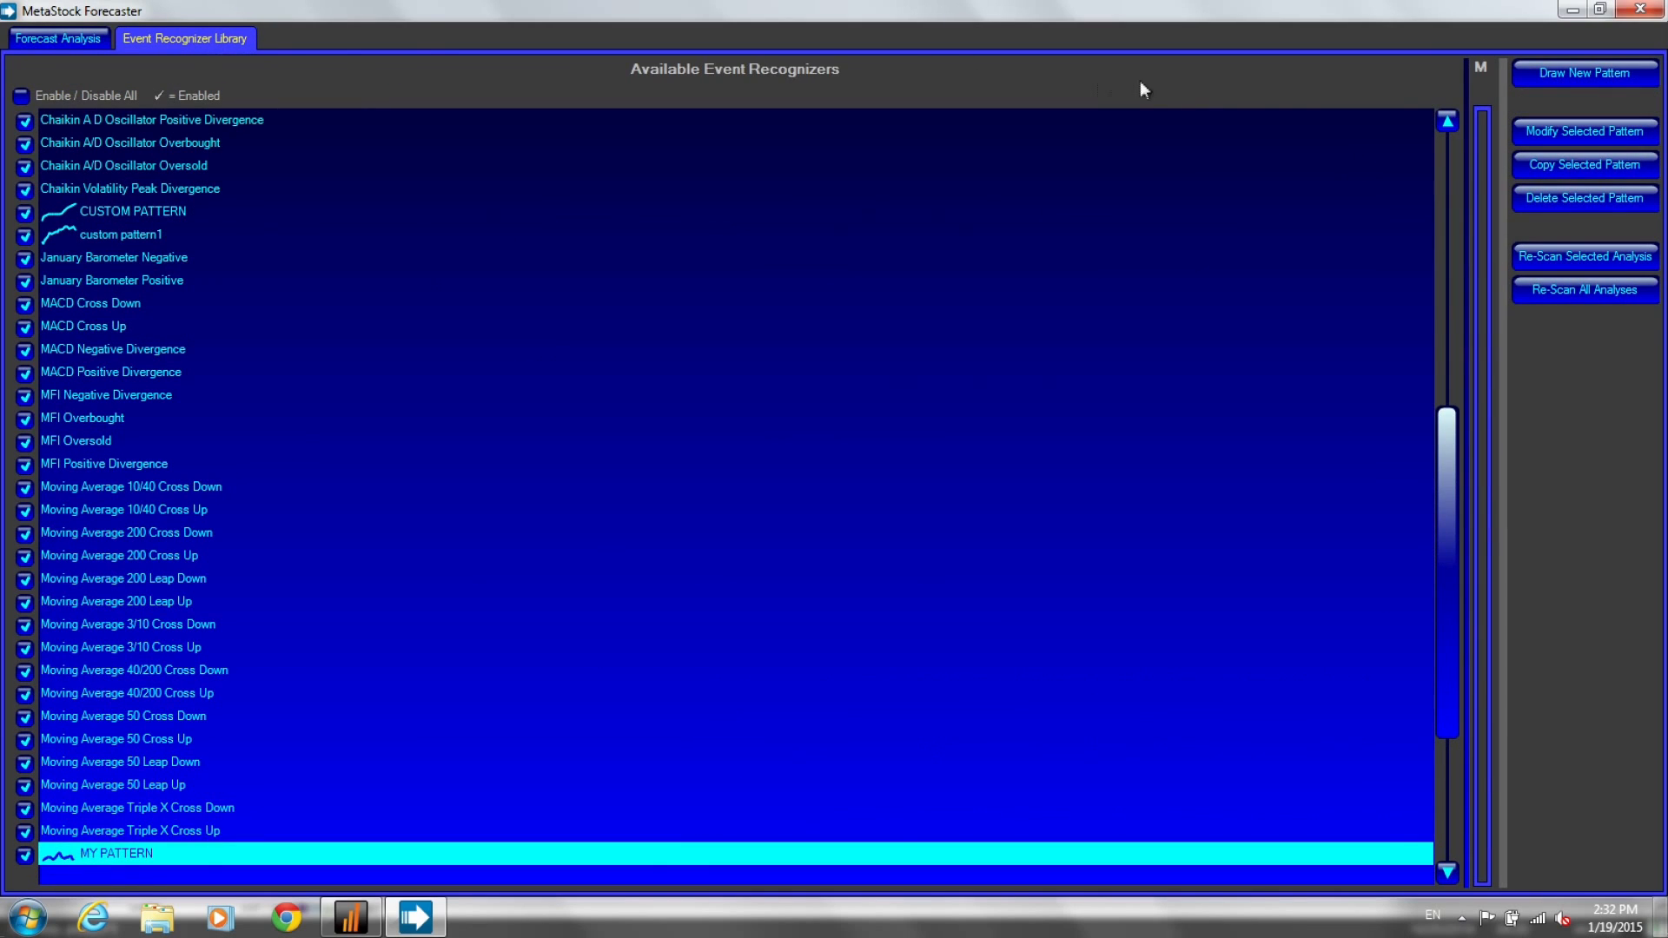
left_click(1565, 76)
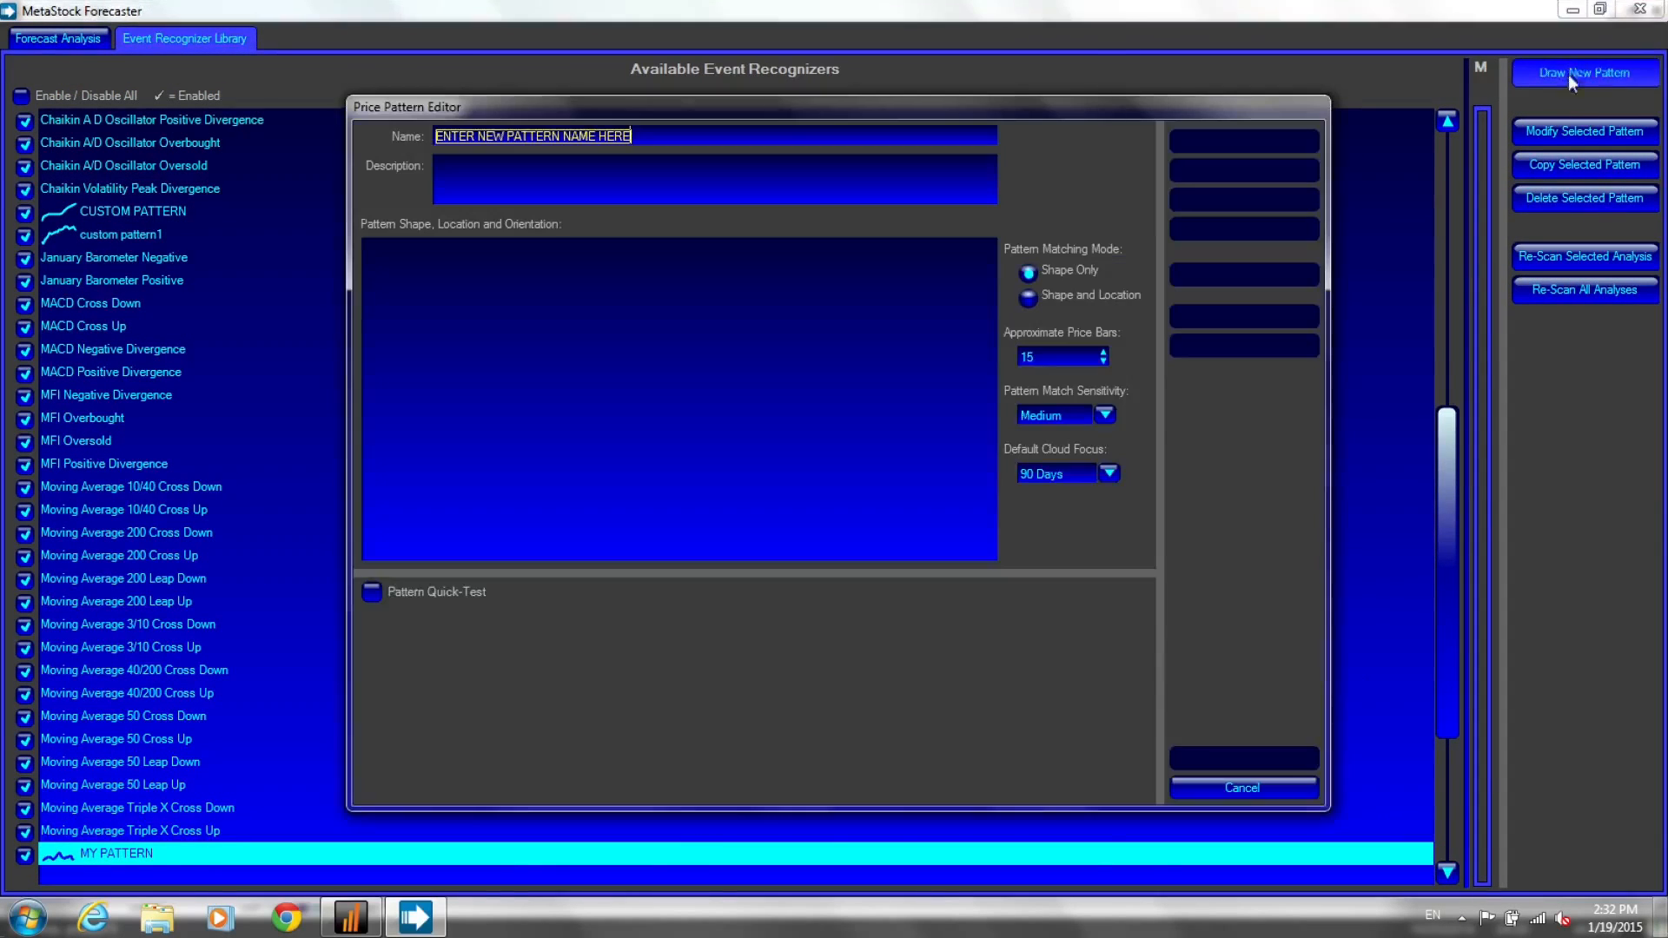